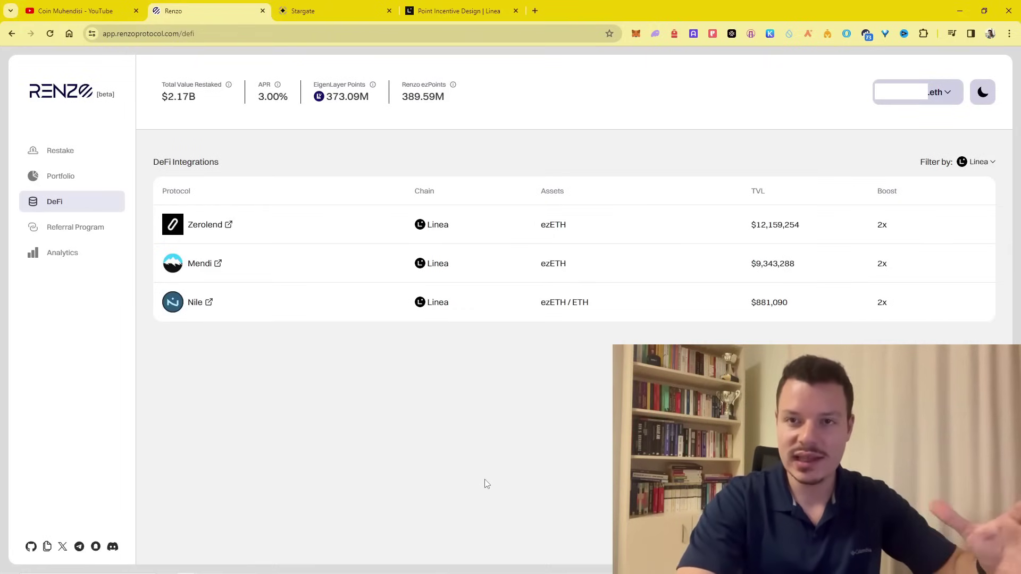
# - Open Renzo's Restake page and bring up the MetaMask wallet to check its ETH balance
pyautogui.click(463, 13)
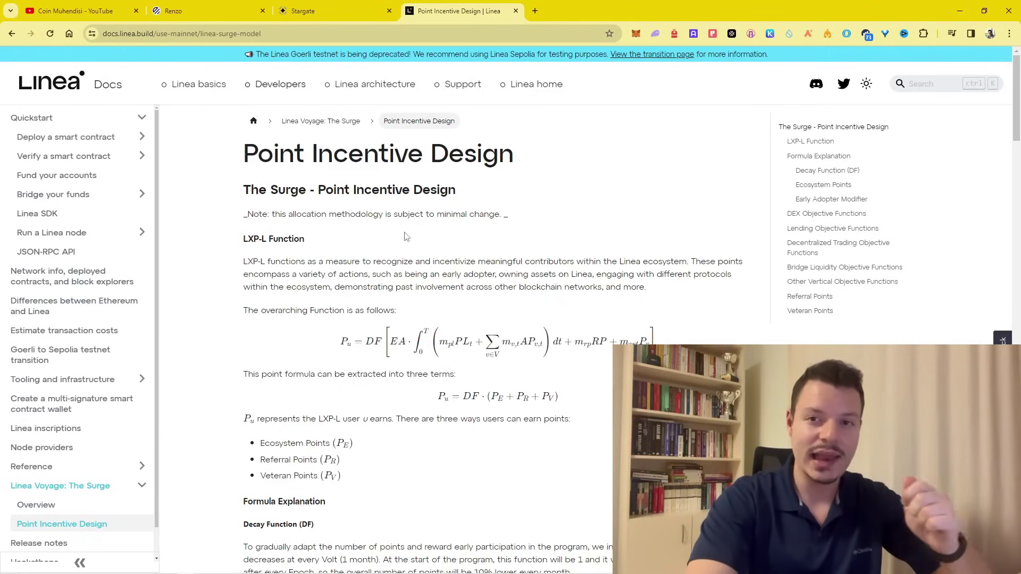
pyautogui.click(213, 15)
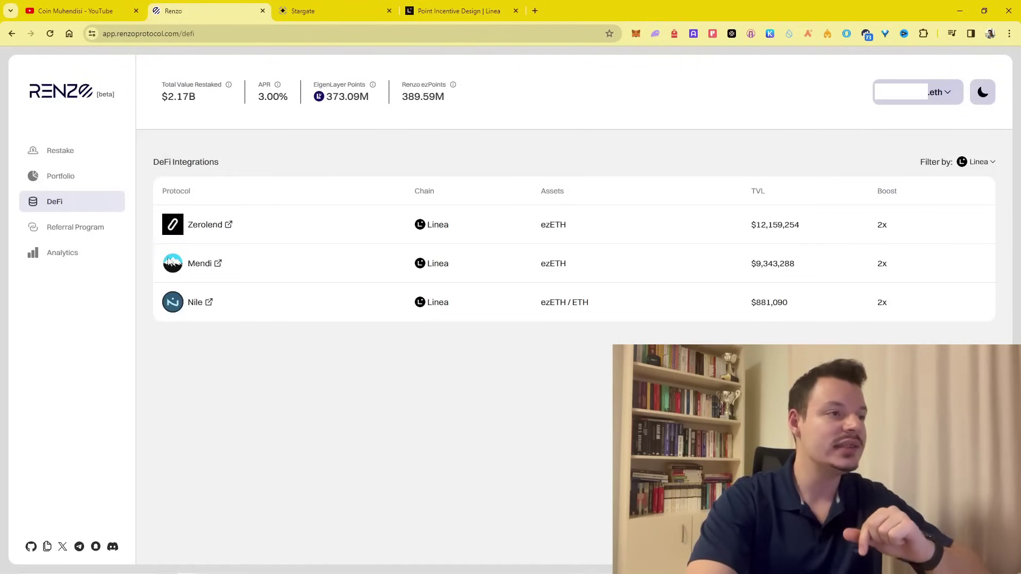
pyautogui.click(84, 159)
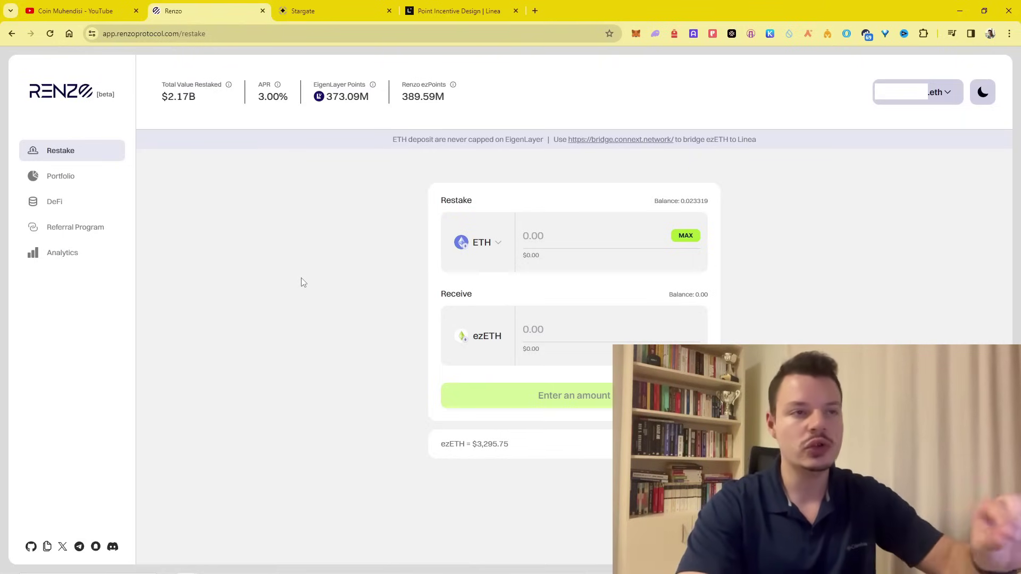
pyautogui.click(636, 33)
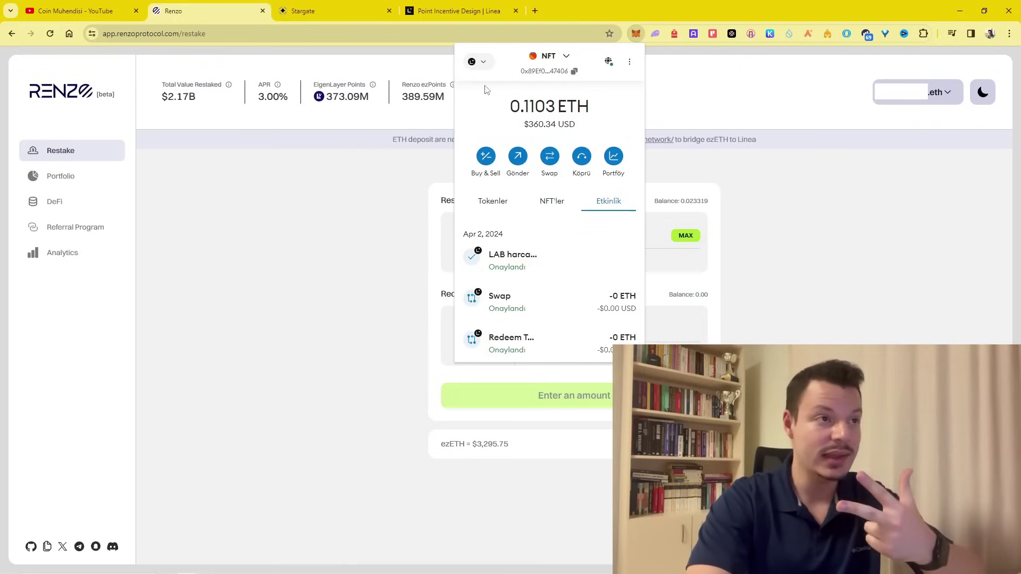
# - Switch to Stargate, open the transfer form and choose ETH on Arbitrum as the token to send
pyautogui.click(330, 11)
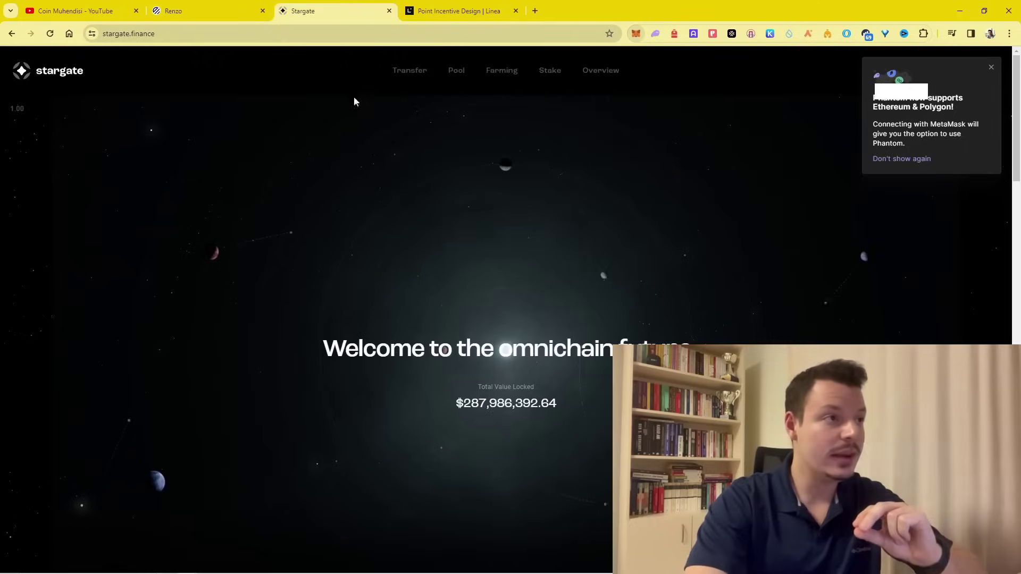
pyautogui.click(415, 71)
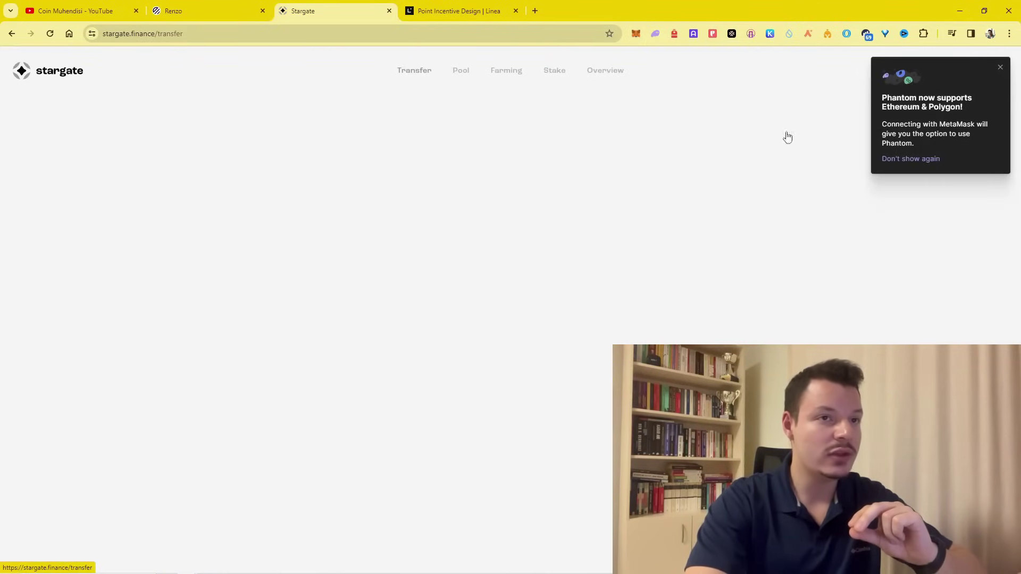
pyautogui.click(991, 67)
pyautogui.click(473, 197)
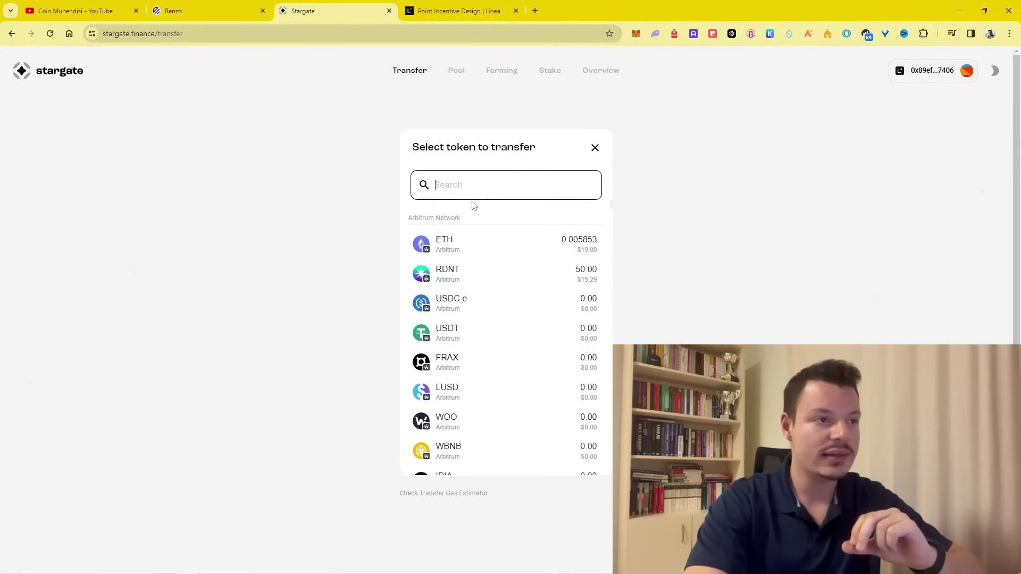
pyautogui.click(470, 246)
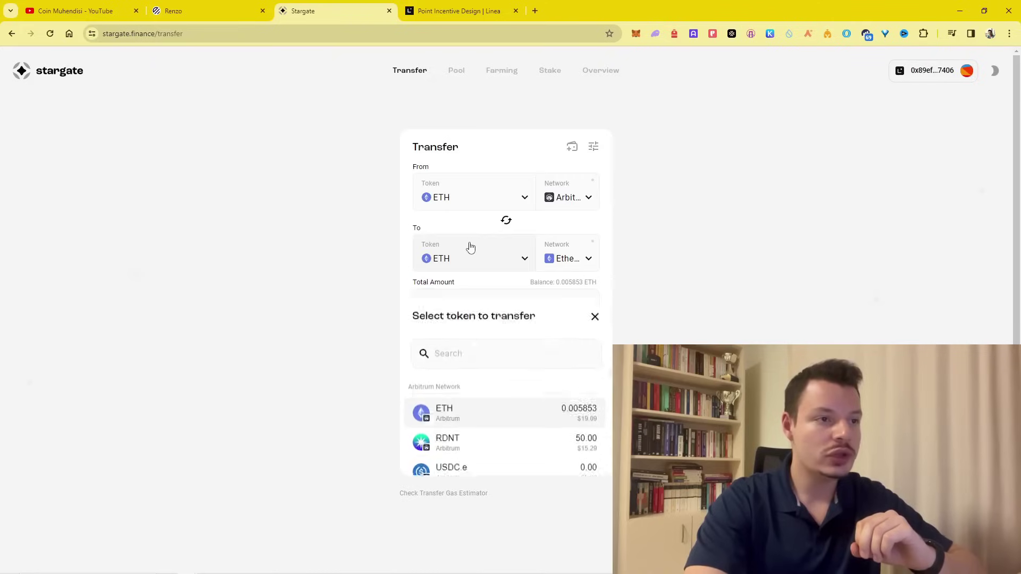
# - Set the destination network of the Stargate transfer to Linea and the total amount to 1 ETH
pyautogui.click(575, 259)
pyautogui.scroll(-2, 526, 321)
pyautogui.click(469, 398)
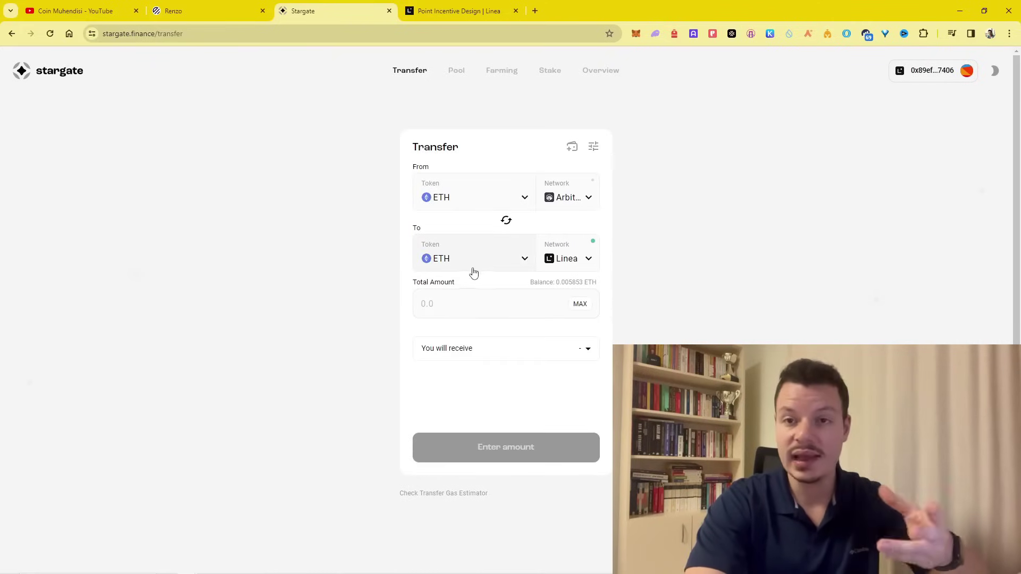
pyautogui.click(465, 306)
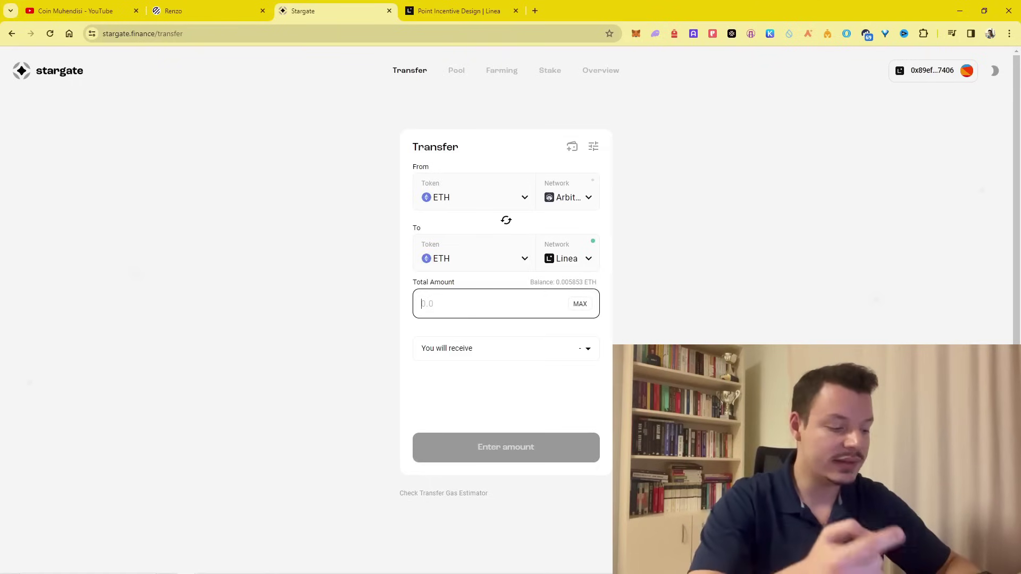
pyautogui.write('1')
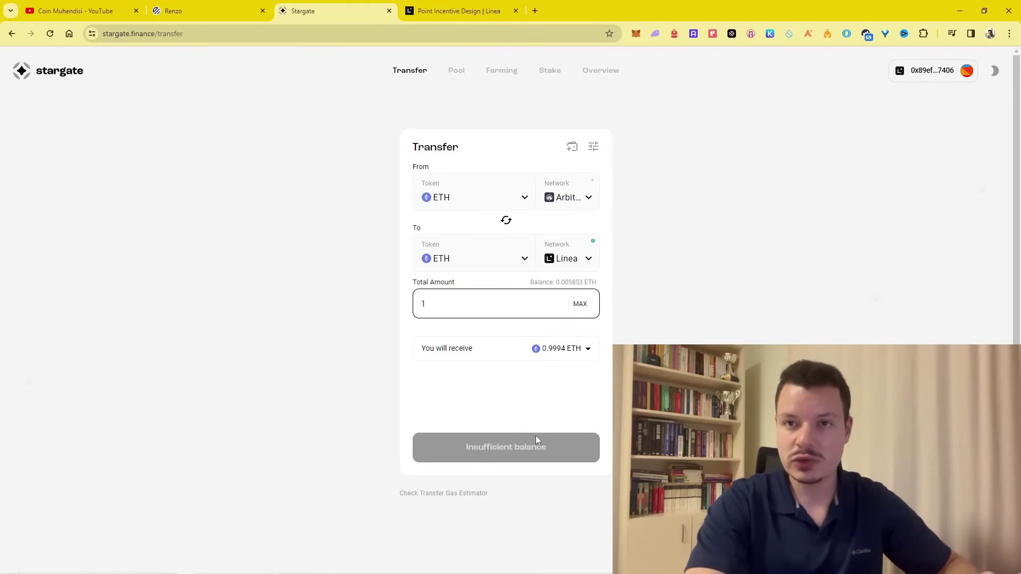
# - Return to Renzo and check the ETH balance in the MetaMask wallet
pyautogui.click(215, 4)
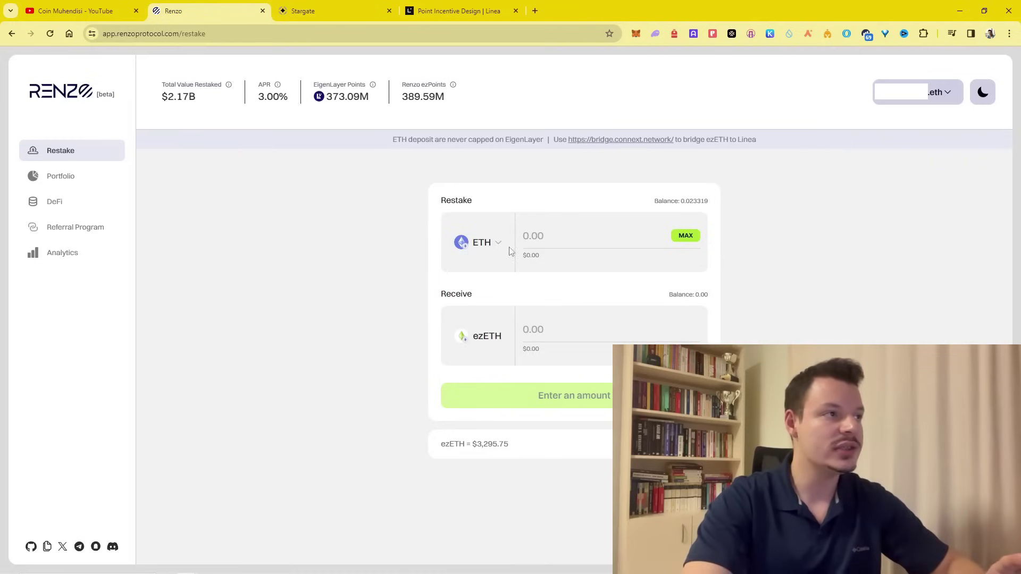
pyautogui.click(636, 34)
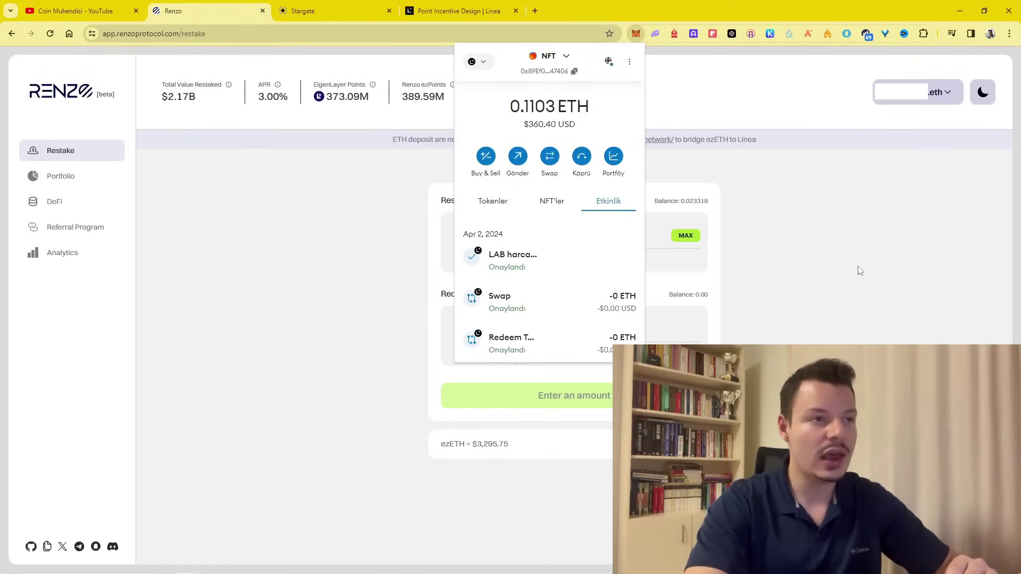
pyautogui.click(859, 287)
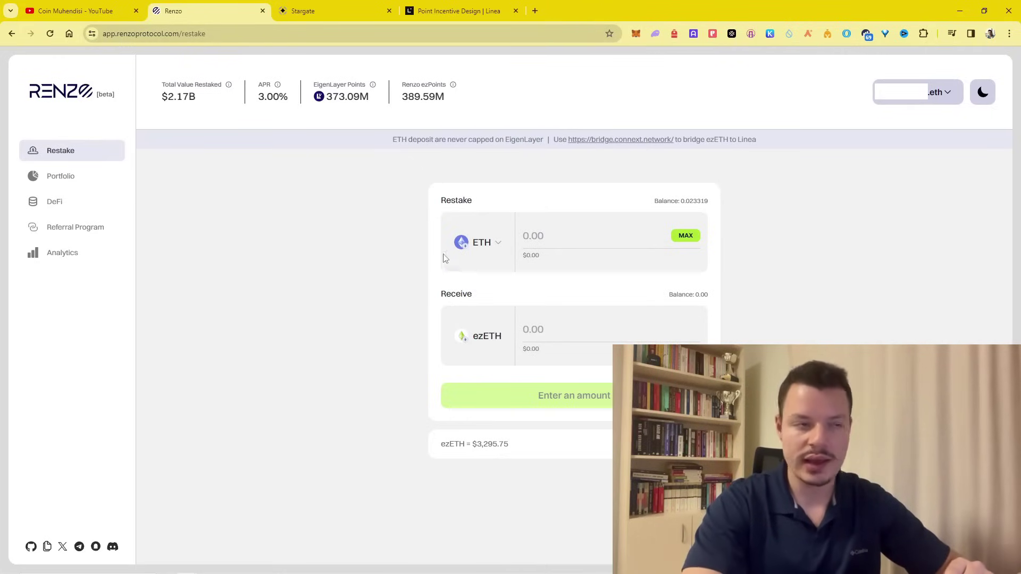
# - Choose ETH on the Linea network as the token to restake and set the amount to 0.1
pyautogui.click(475, 246)
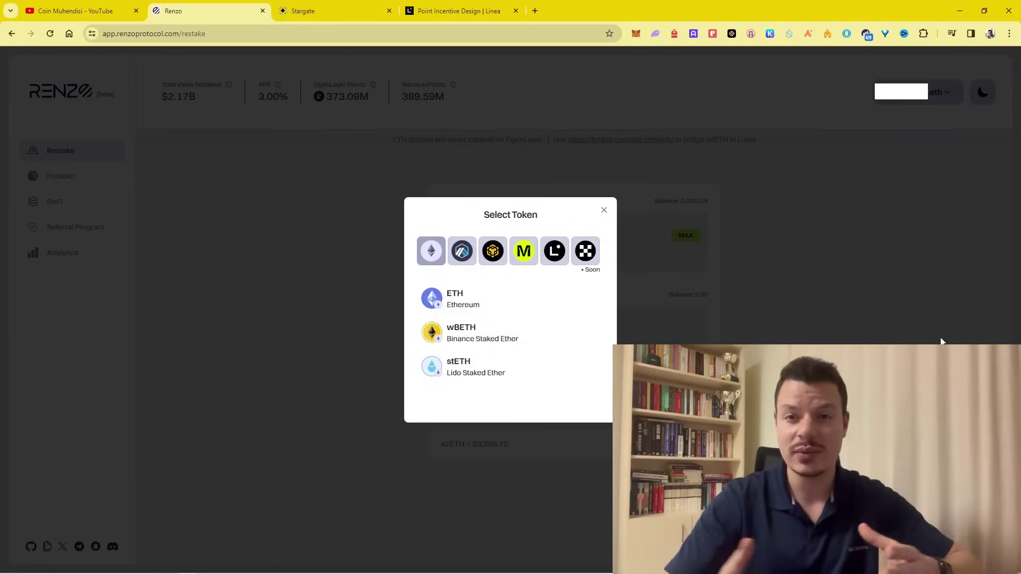
pyautogui.click(556, 256)
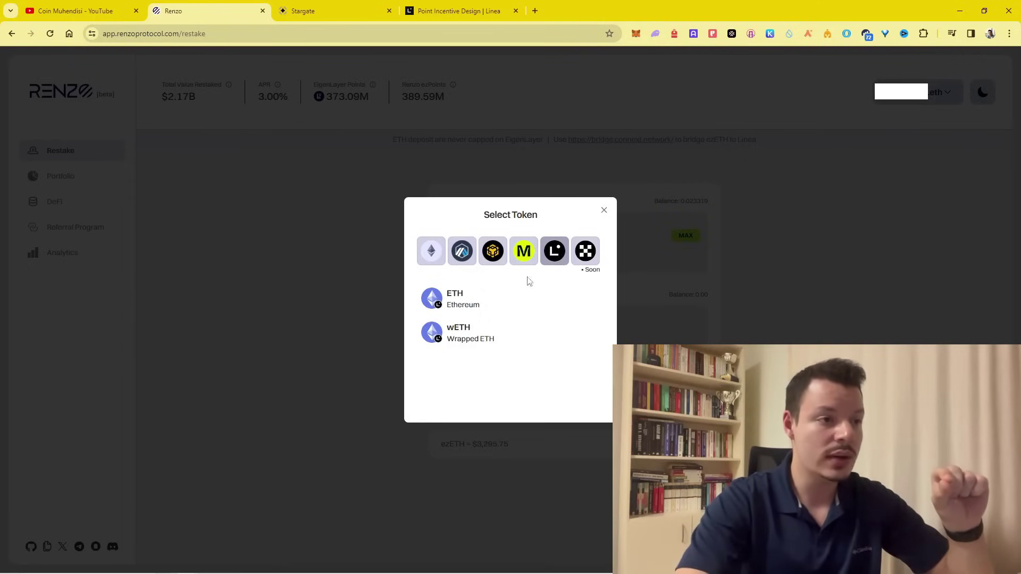
pyautogui.click(493, 302)
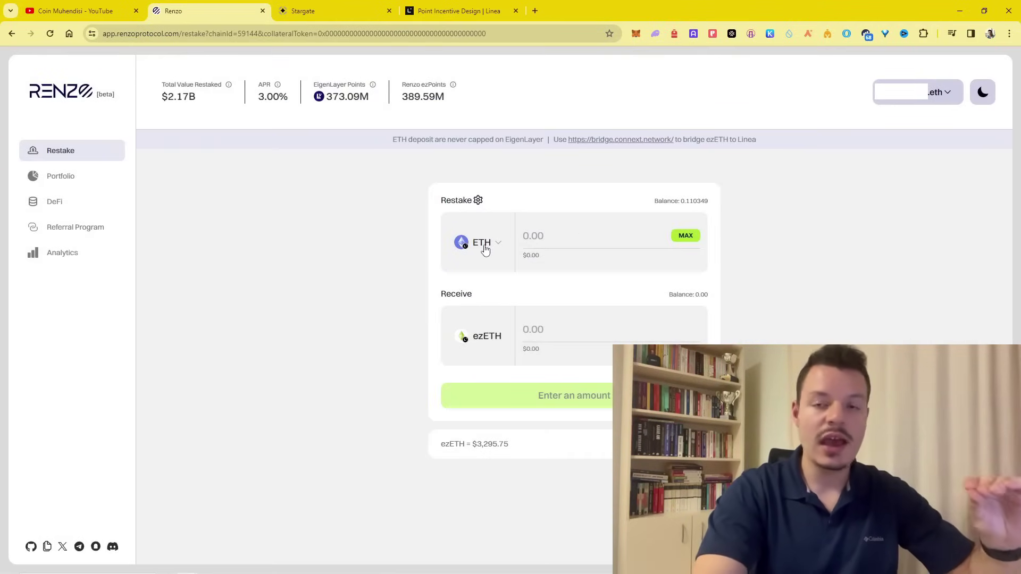
pyautogui.click(548, 238)
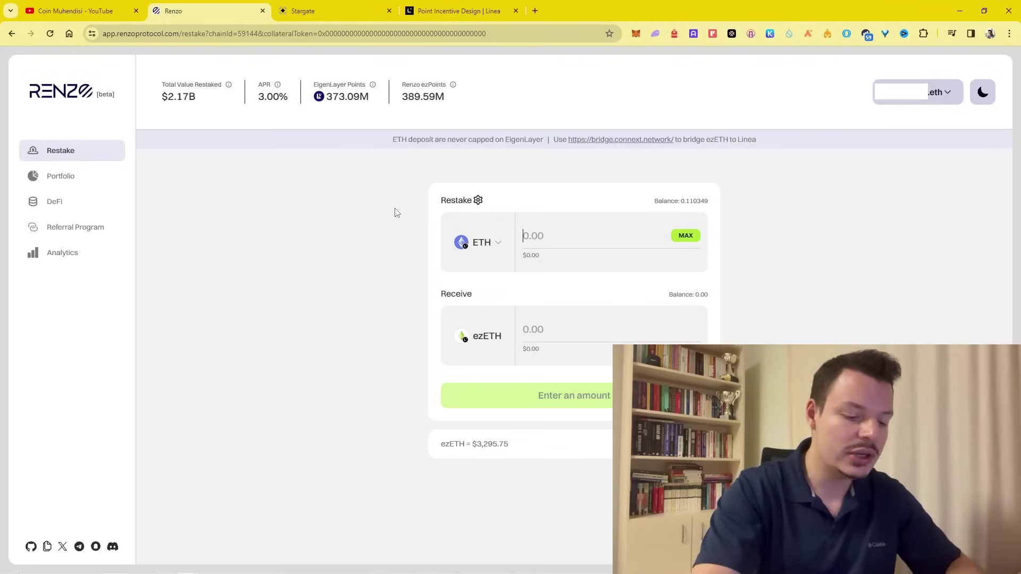
pyautogui.write('0.1')
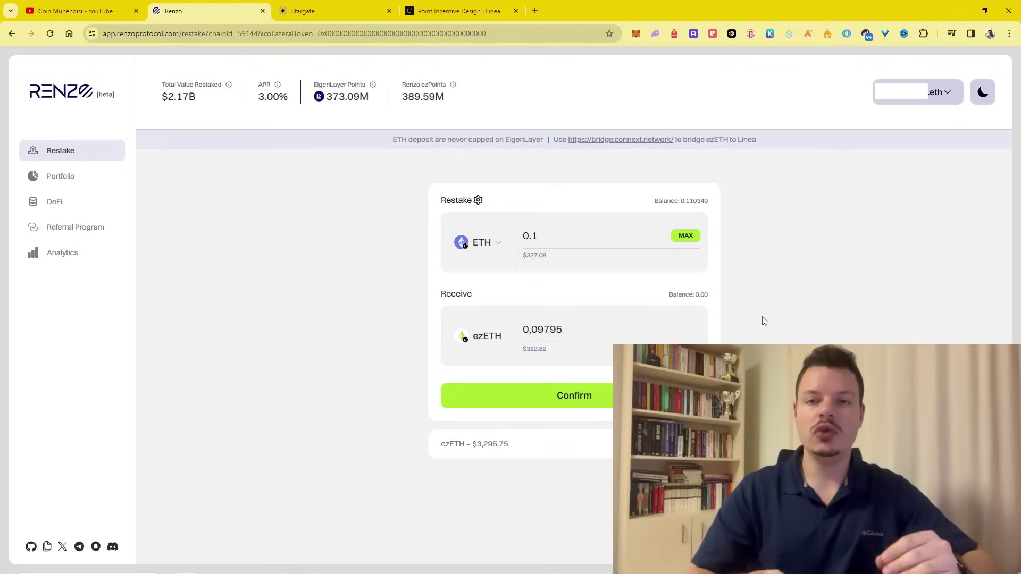
# - Examine the early adopter multiplier table in Linea's Point Incentive Design documentation, especially the rows for Volt 4 to Volt 6
pyautogui.click(457, 11)
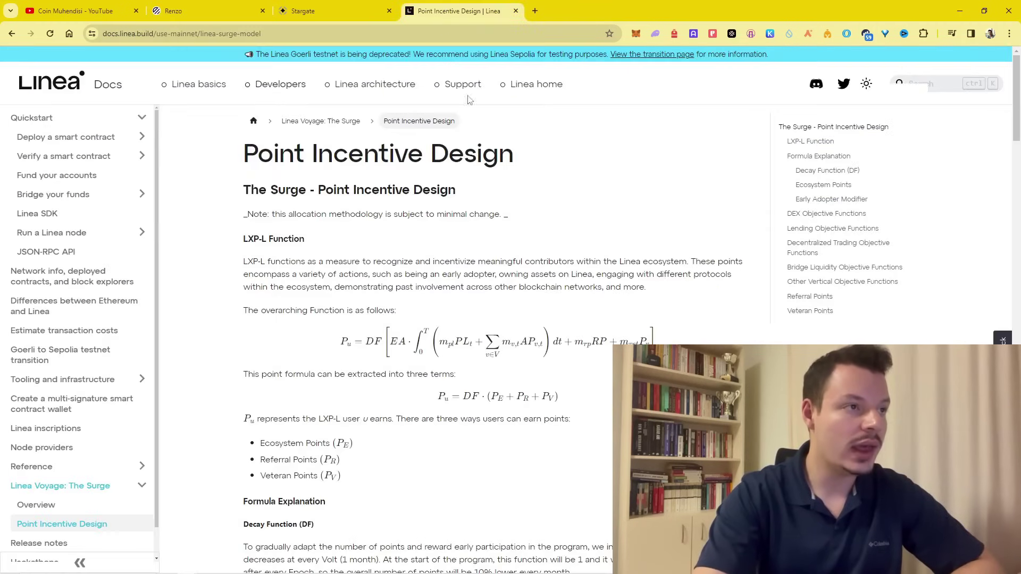
pyautogui.scroll(-10, 541, 435)
pyautogui.scroll(-10, 541, 435)
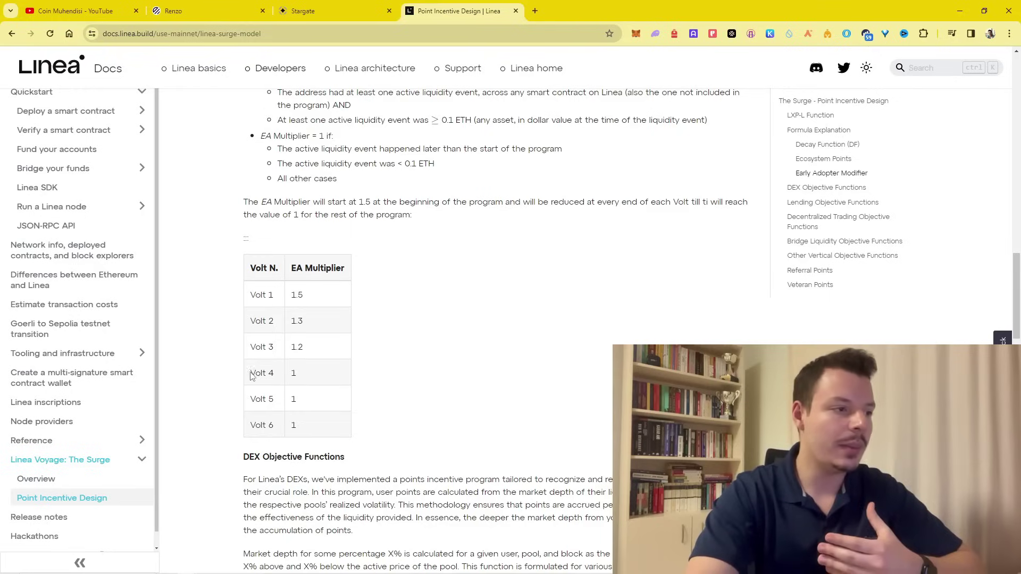
pyautogui.moveTo(251, 375); pyautogui.dragTo(317, 433)
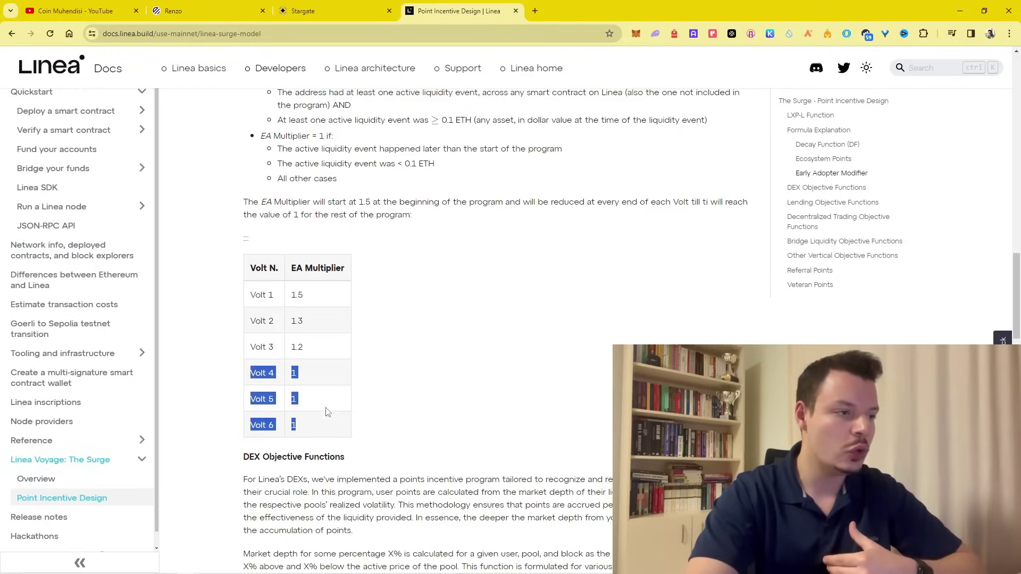
pyautogui.click(424, 474)
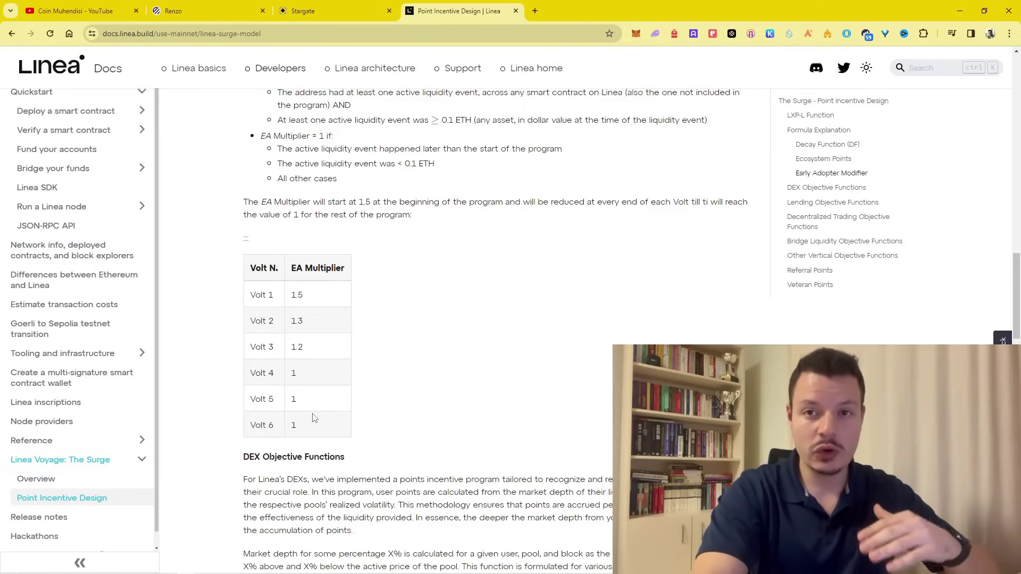
# - Submit the 0.1 ETH restake in Renzo and approve the deposit transaction in MetaMask
pyautogui.click(181, 10)
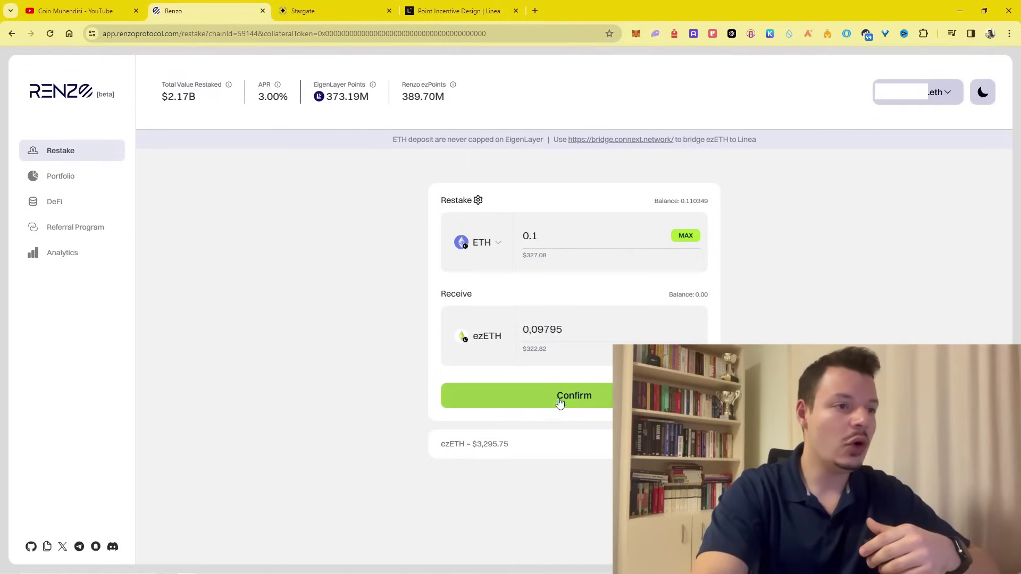
pyautogui.click(537, 241)
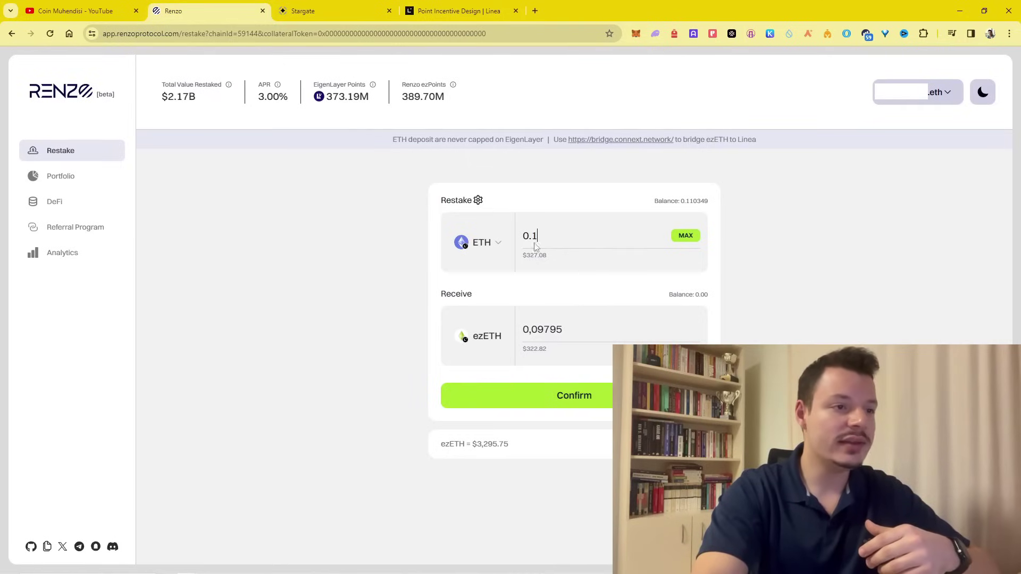
pyautogui.click(550, 393)
pyautogui.click(517, 460)
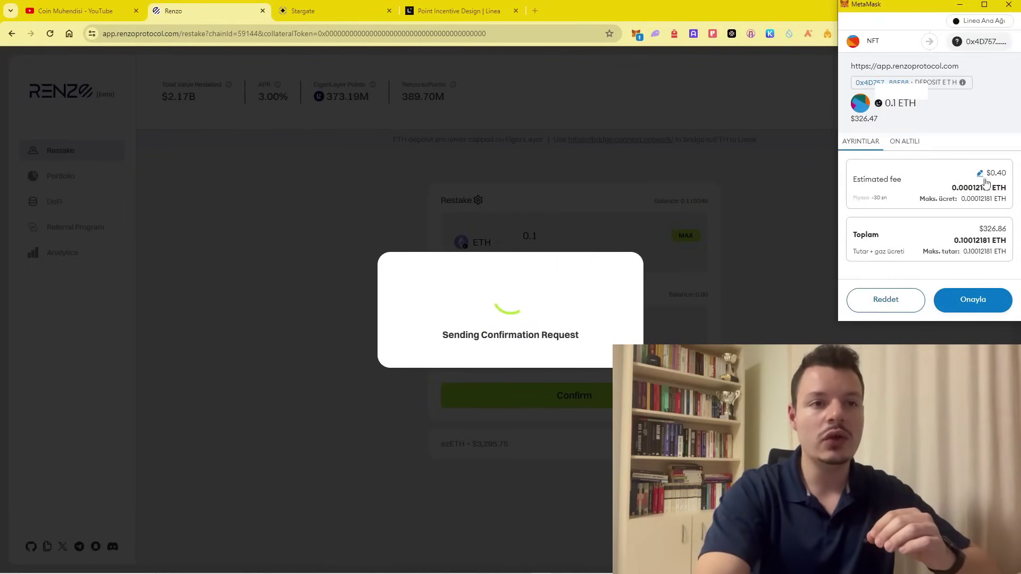
pyautogui.click(985, 299)
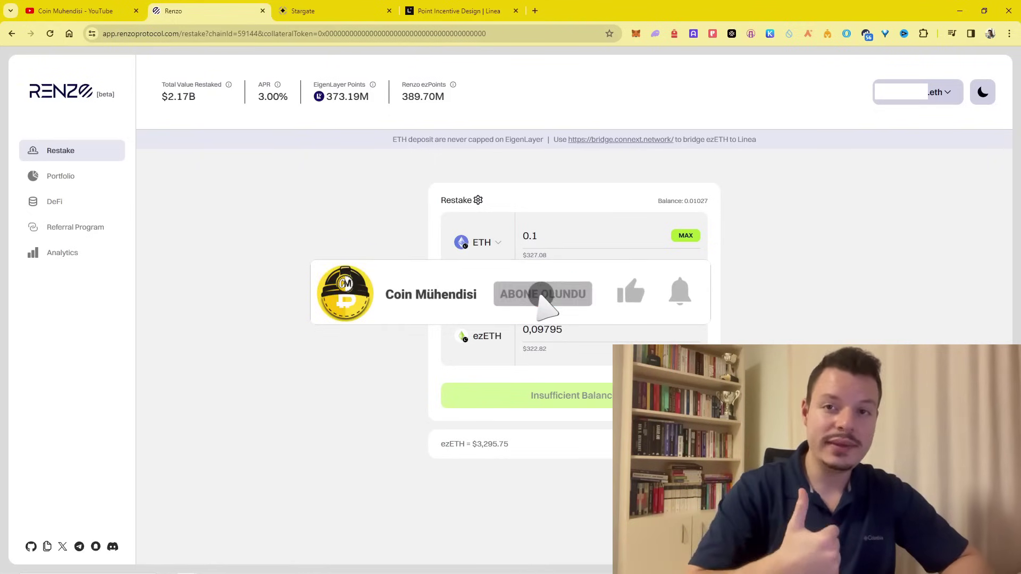
# - Open Renzo's DeFi integrations list and filter it by the Linea chain
pyautogui.moveTo(373, 87)
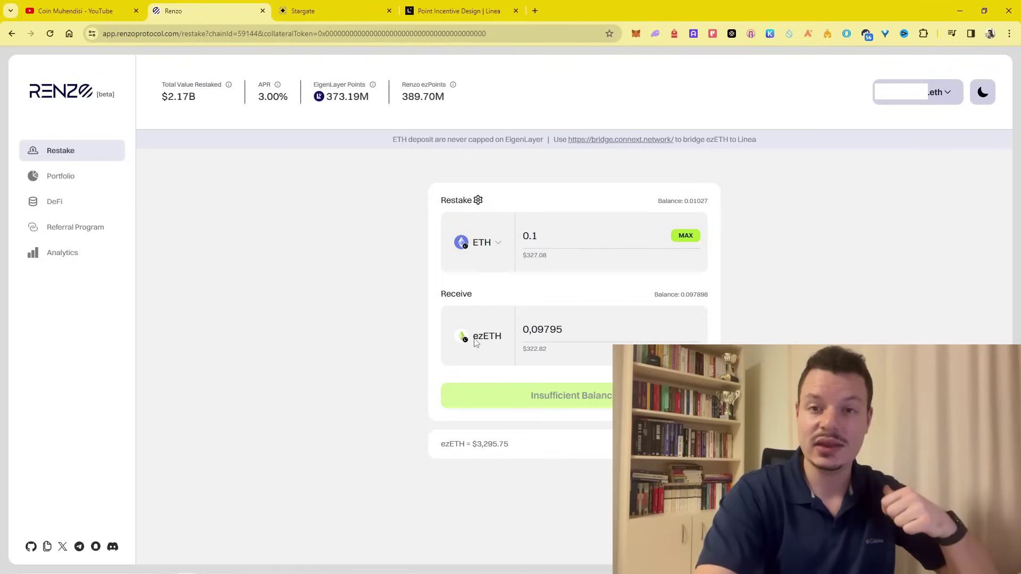
pyautogui.click(82, 210)
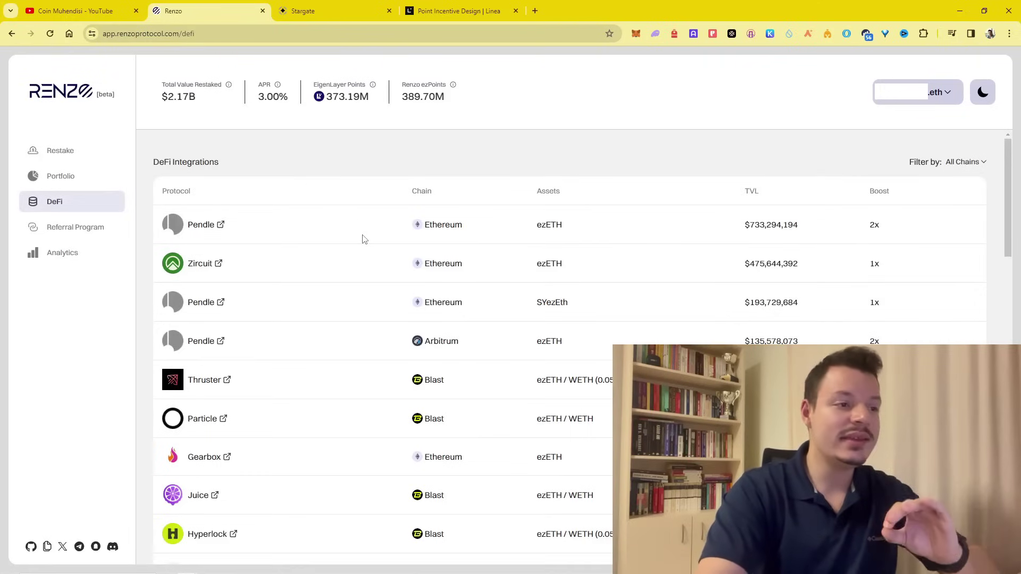
pyautogui.scroll(-7, 364, 240)
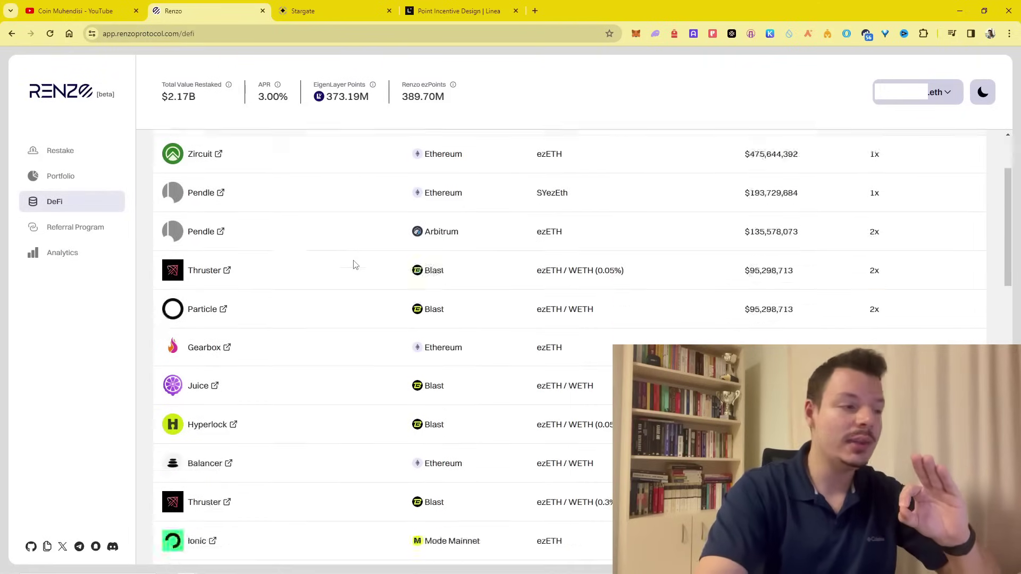
pyautogui.scroll(7, 389, 324)
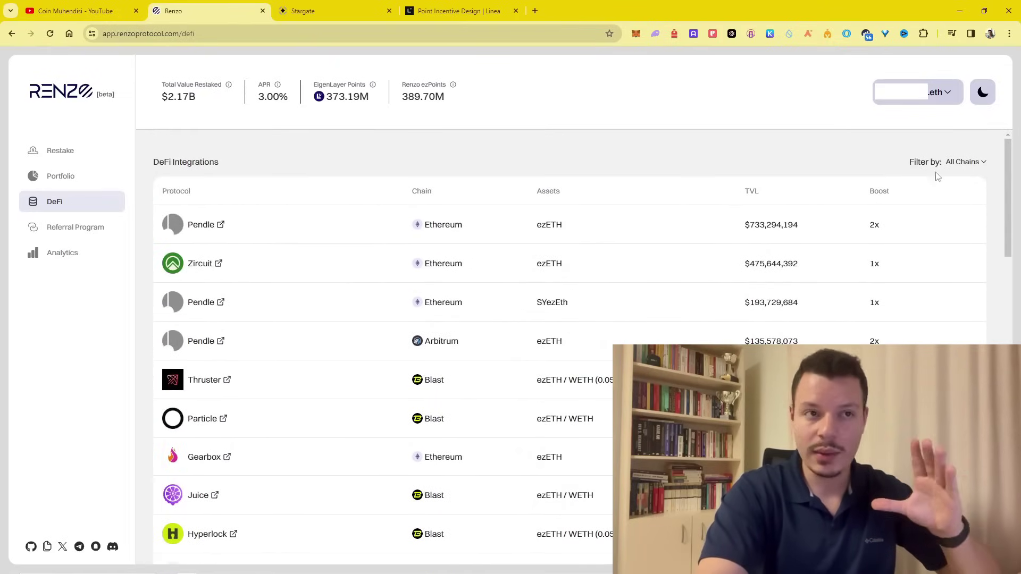
pyautogui.click(966, 162)
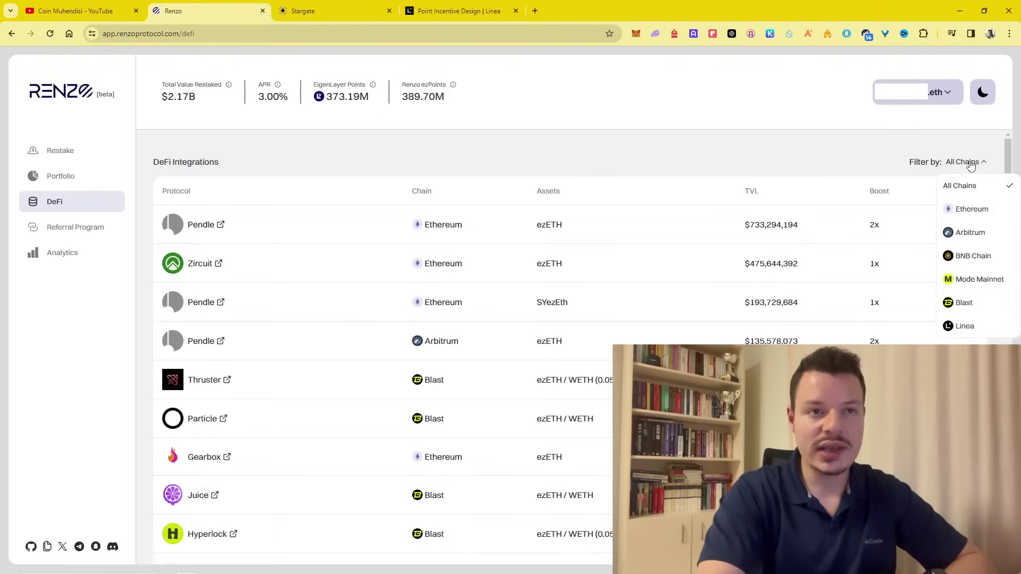
pyautogui.click(976, 327)
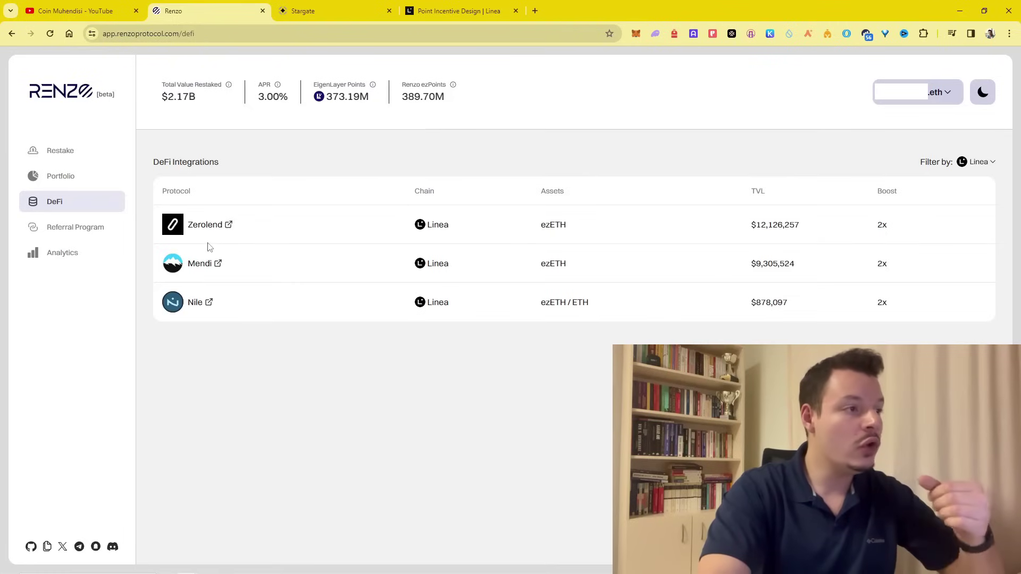
# - Open the Zerolend and Mendi protocol sites from the Linea integrations list
pyautogui.click(229, 231)
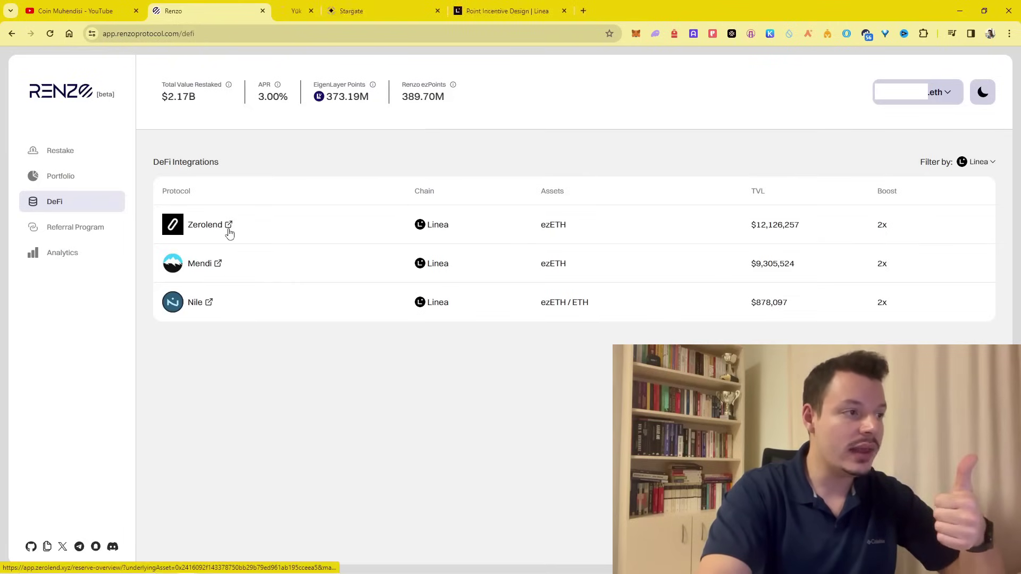
pyautogui.click(217, 264)
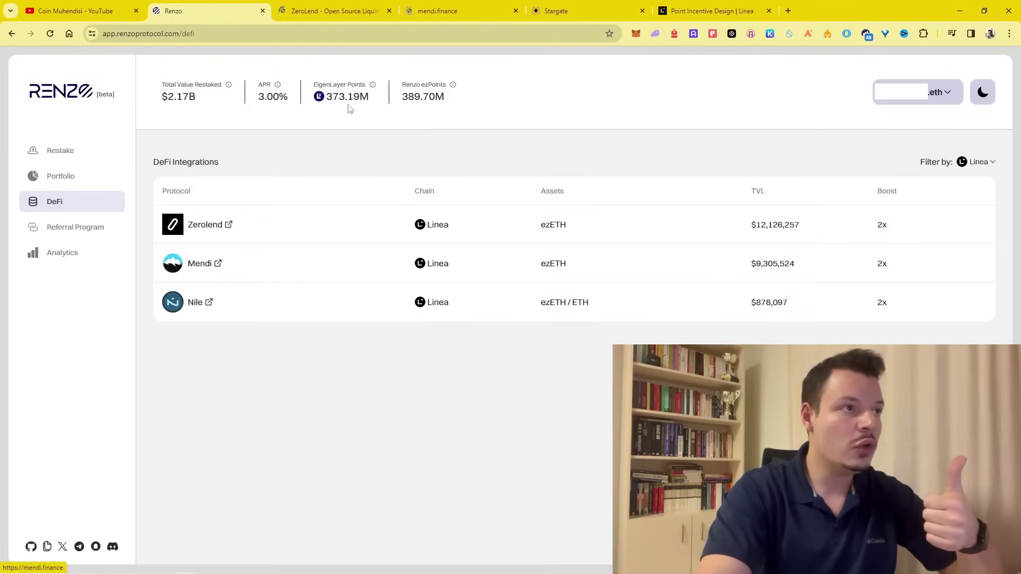
# - Open the supply form for Renzo ezETH on ZeroLend's Linea market and set the amount to 0.05 ezETH
pyautogui.click(338, 12)
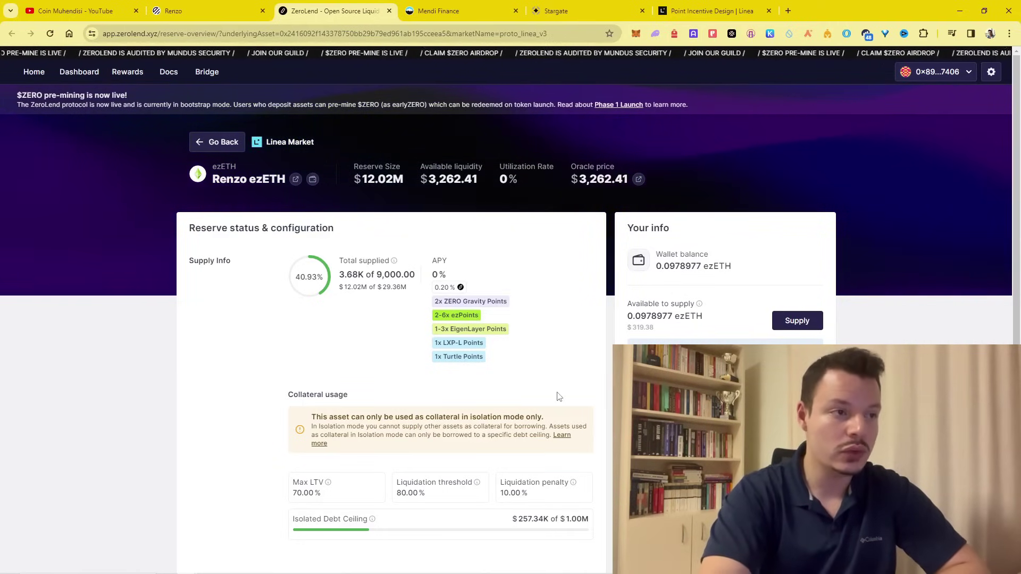
pyautogui.scroll(-2, 559, 391)
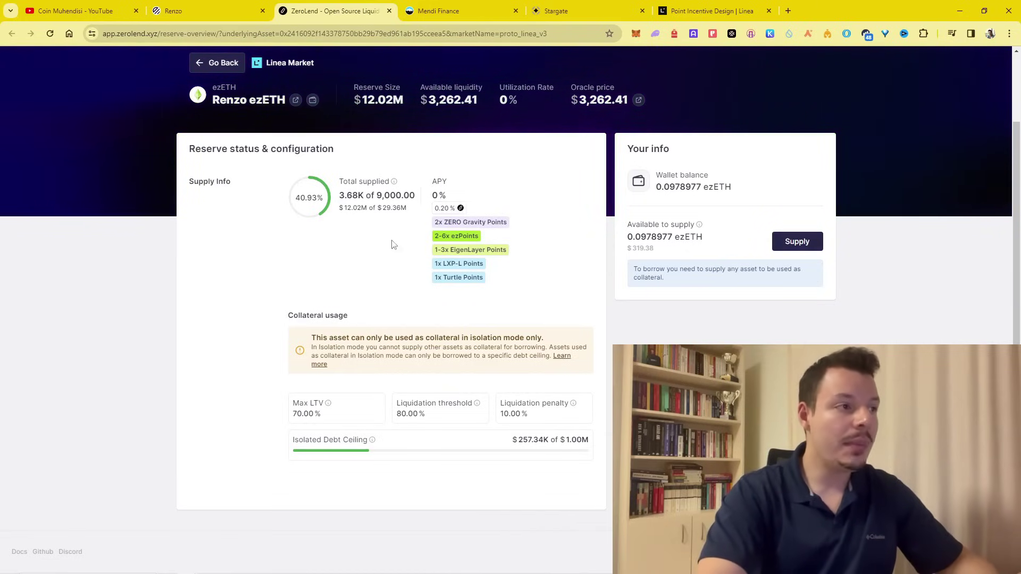
pyautogui.hotkey('ctrl', 'shift', 'Tab')
pyautogui.hotkey('ctrl', 'Tab')
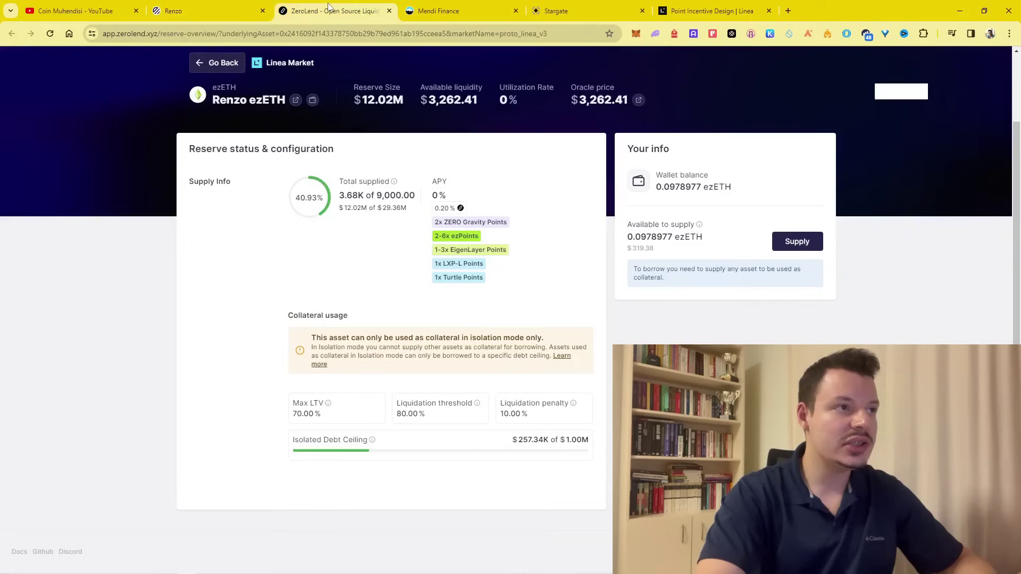
pyautogui.click(810, 245)
pyautogui.click(596, 314)
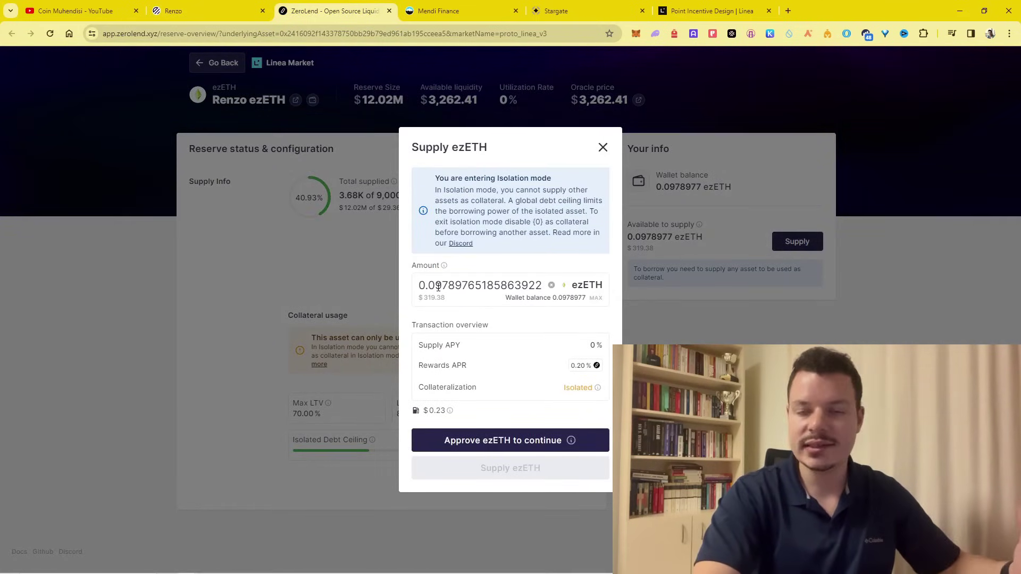
pyautogui.moveTo(447, 290); pyautogui.dragTo(654, 304)
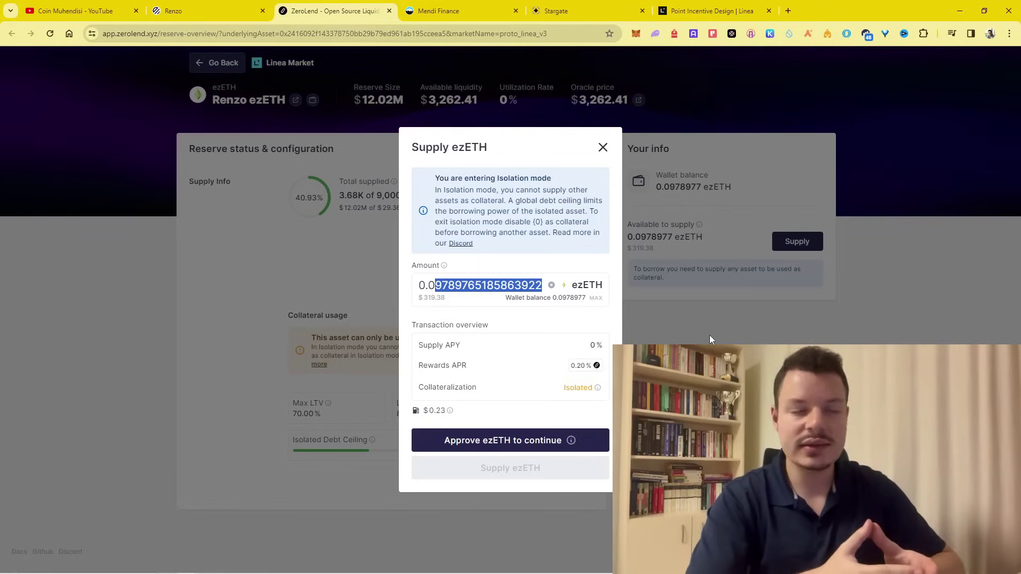
pyautogui.write('5')
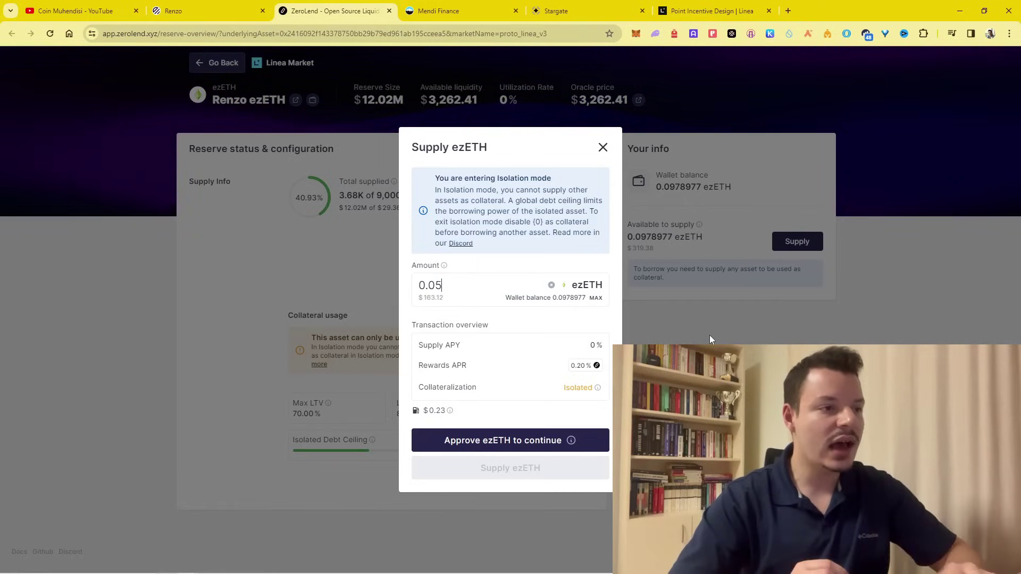
# - Accept the Mendi Finance terms of use with the 30-day reminder turned off, and return to ZeroLend
pyautogui.click(418, 7)
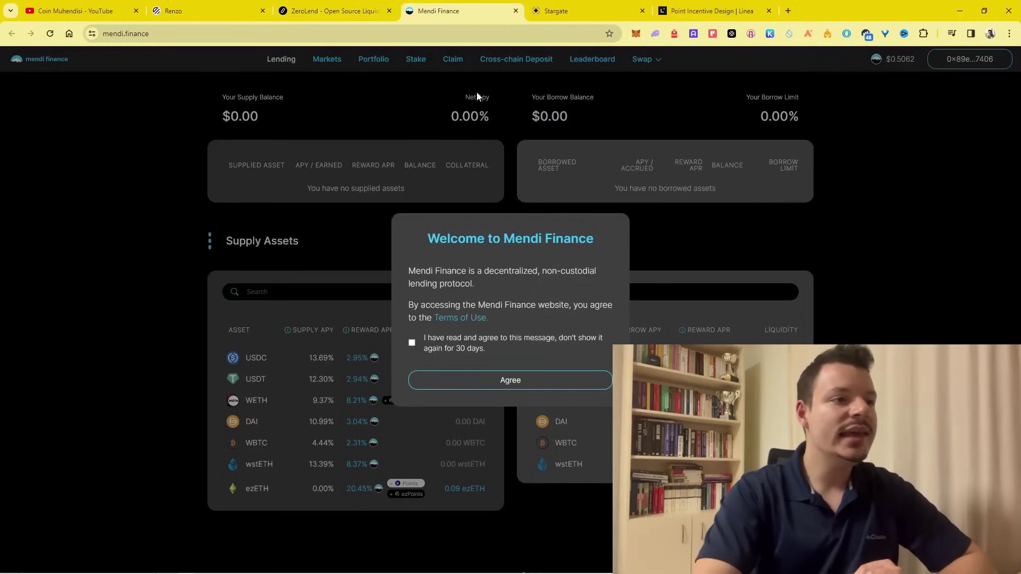
pyautogui.click(412, 343)
pyautogui.click(510, 380)
pyautogui.hotkey('ctrl', 'shift', 'Tab')
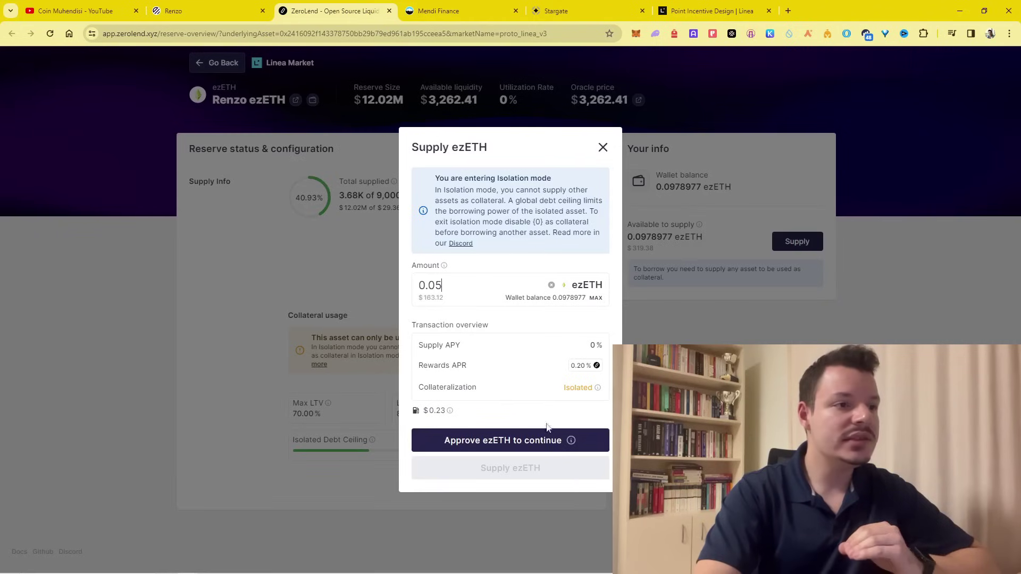
# - Approve a custom 0.05 ezETH spending cap in MetaMask and confirm the 0.05 ezETH supply transaction on ZeroLend
pyautogui.click(519, 445)
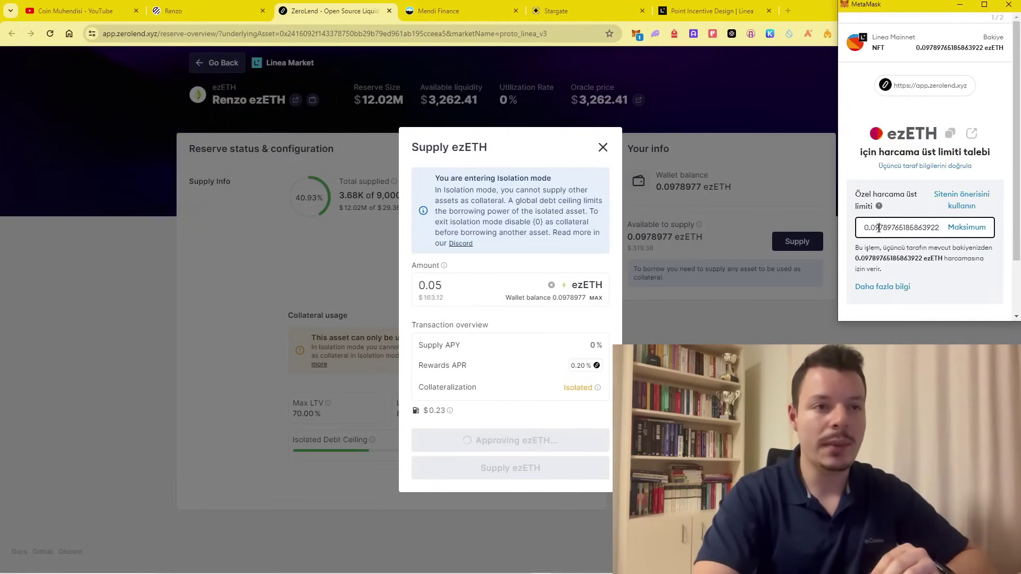
pyautogui.moveTo(879, 228); pyautogui.dragTo(985, 265)
pyautogui.press('BackSpace')
pyautogui.press('BackSpace')
pyautogui.write('5')
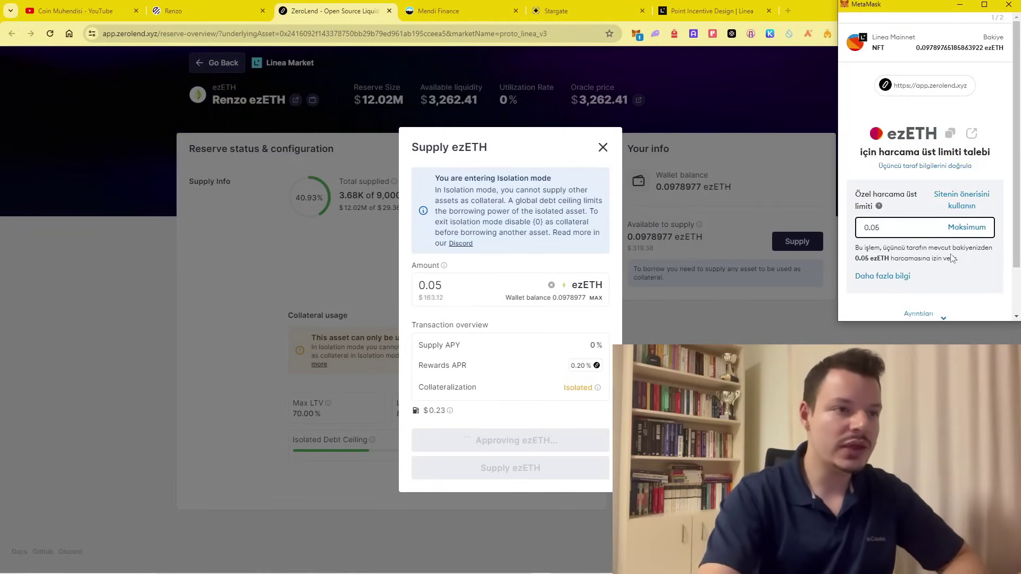
pyautogui.scroll(-2, 951, 258)
pyautogui.click(969, 296)
pyautogui.click(966, 298)
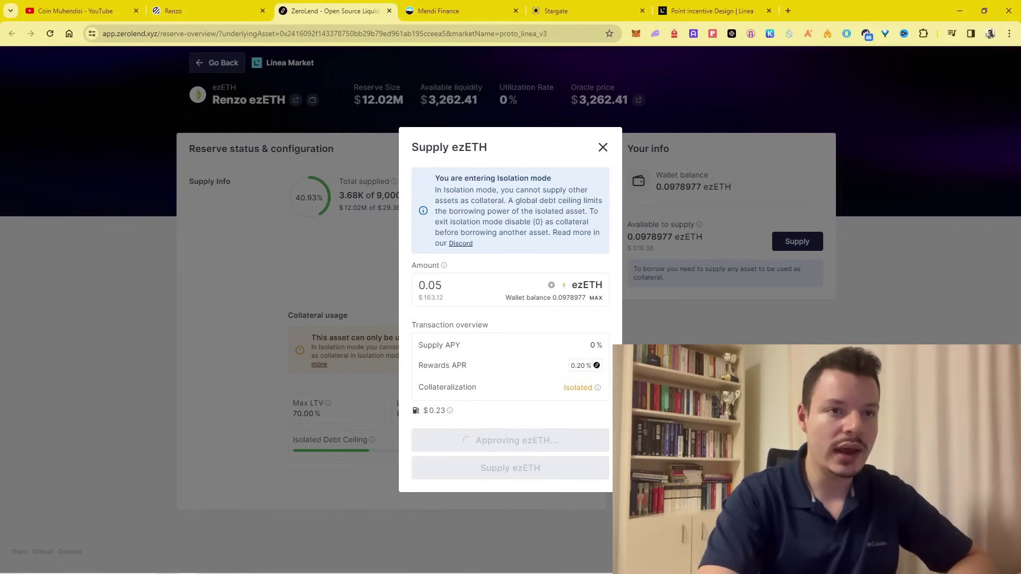
pyautogui.click(492, 455)
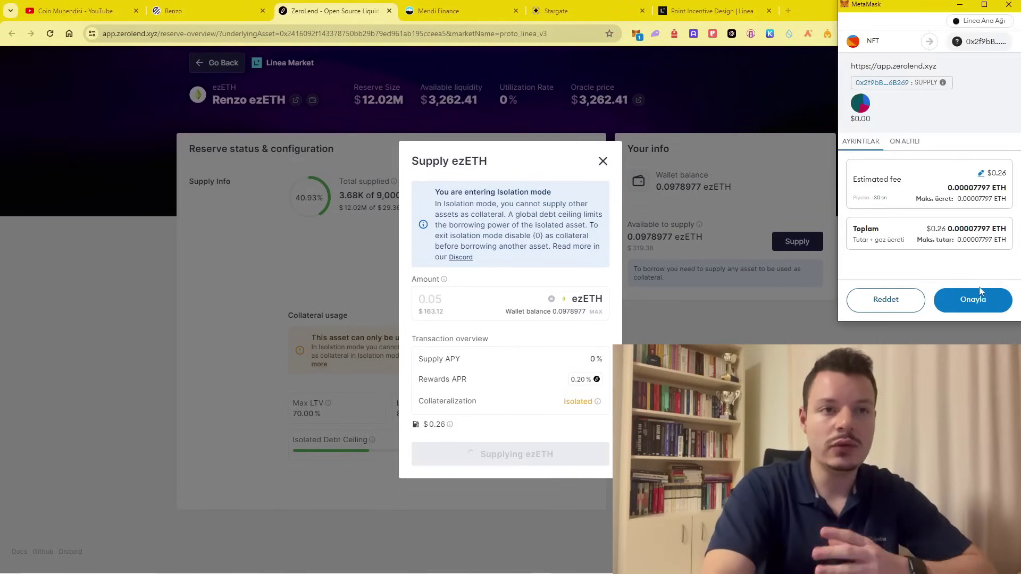
pyautogui.click(973, 296)
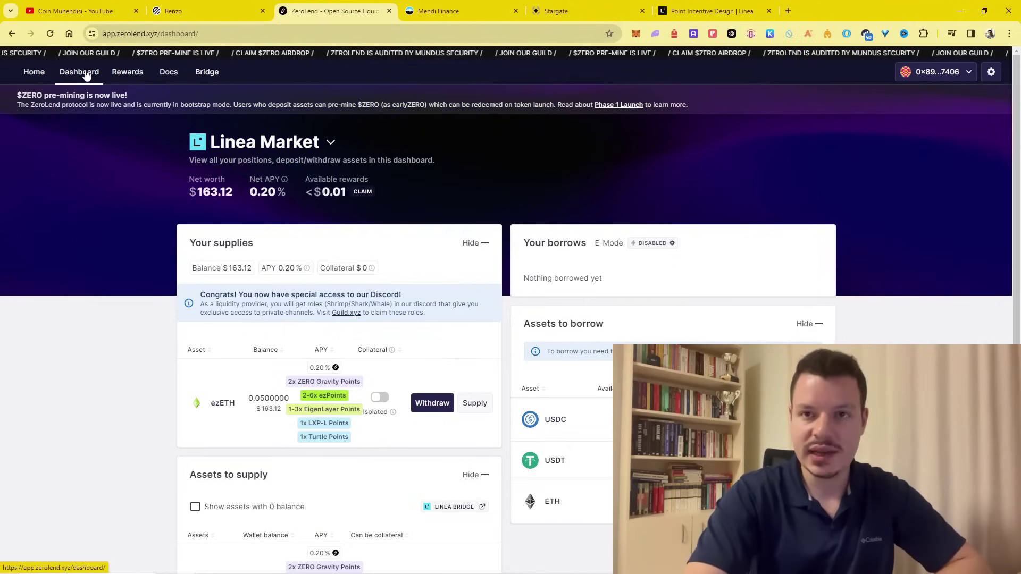
# - Prepare a withdrawal of the full supplied ezETH on the ZeroLend dashboard, and dismiss it without submitting
pyautogui.click(432, 403)
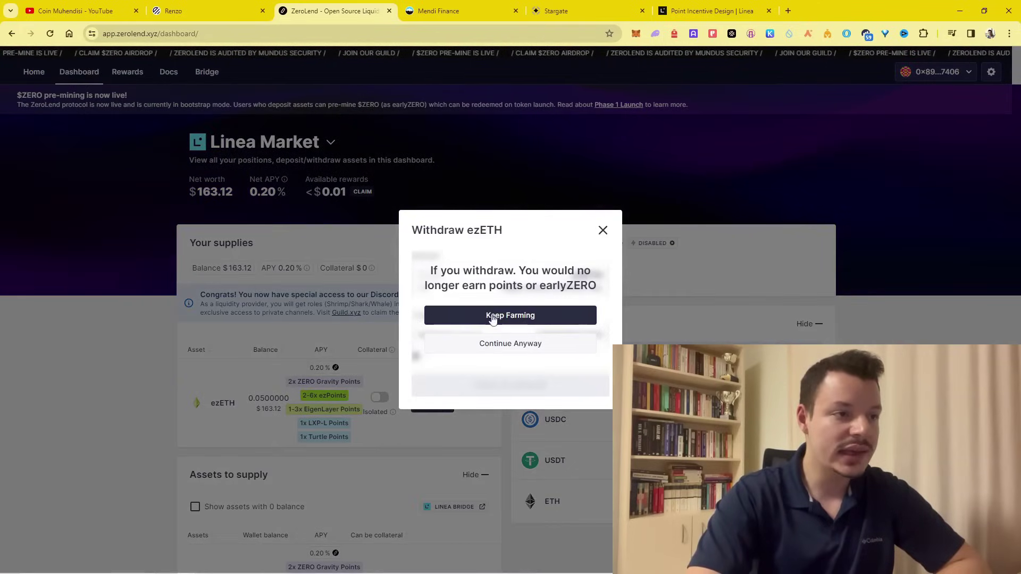
pyautogui.click(508, 344)
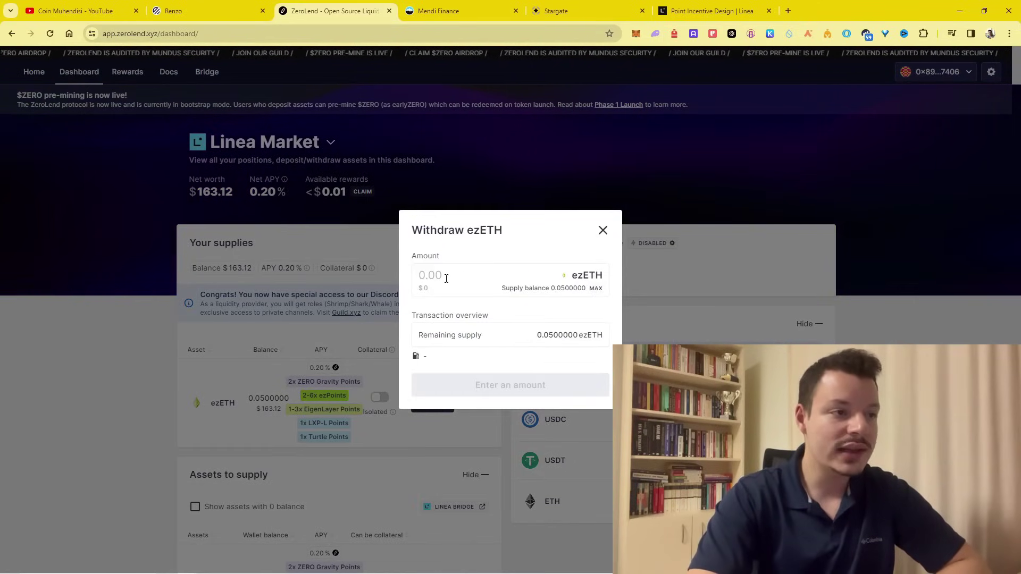
pyautogui.click(595, 288)
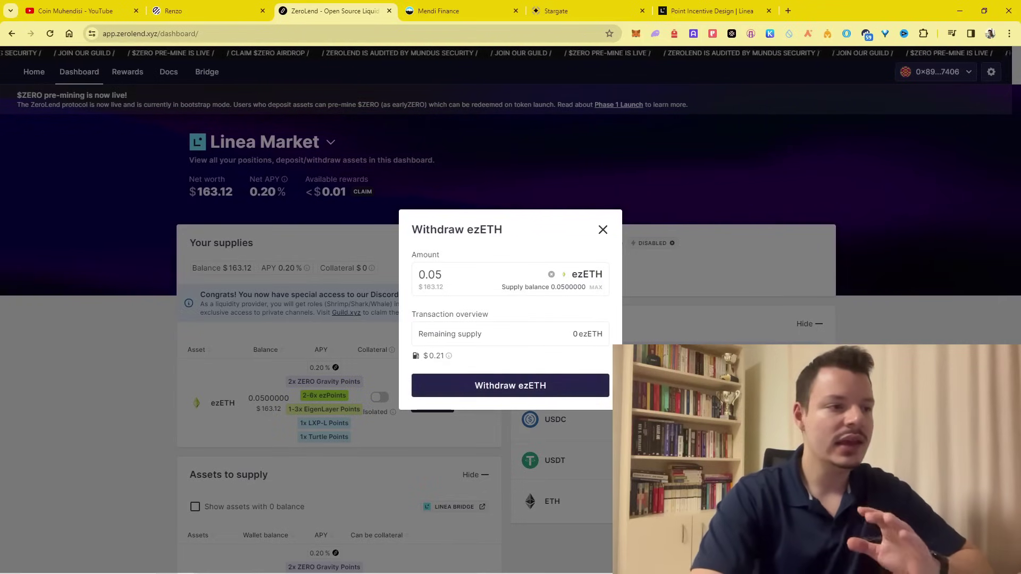
pyautogui.press('Escape')
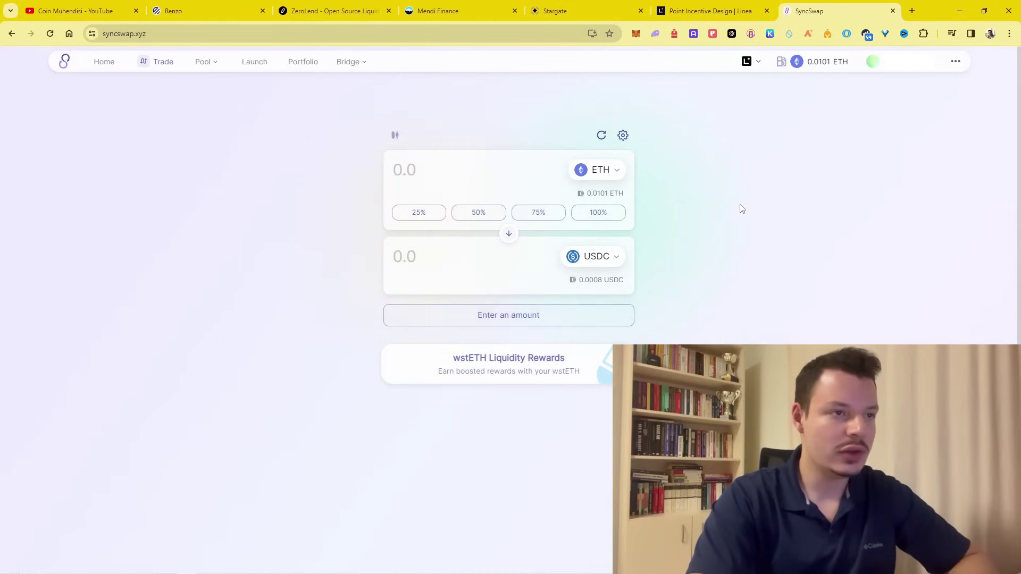
# - Set up a SyncSwap trade of 100% of the wallet's ezETH to ETH, request the unlock, reject it and close SyncSwap
pyautogui.click(601, 264)
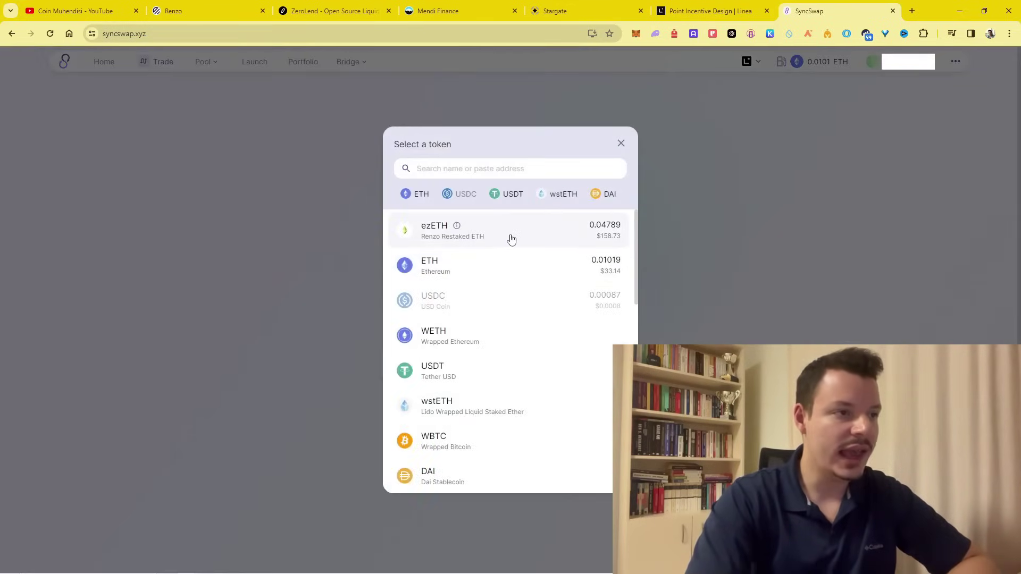
pyautogui.click(511, 239)
pyautogui.click(597, 216)
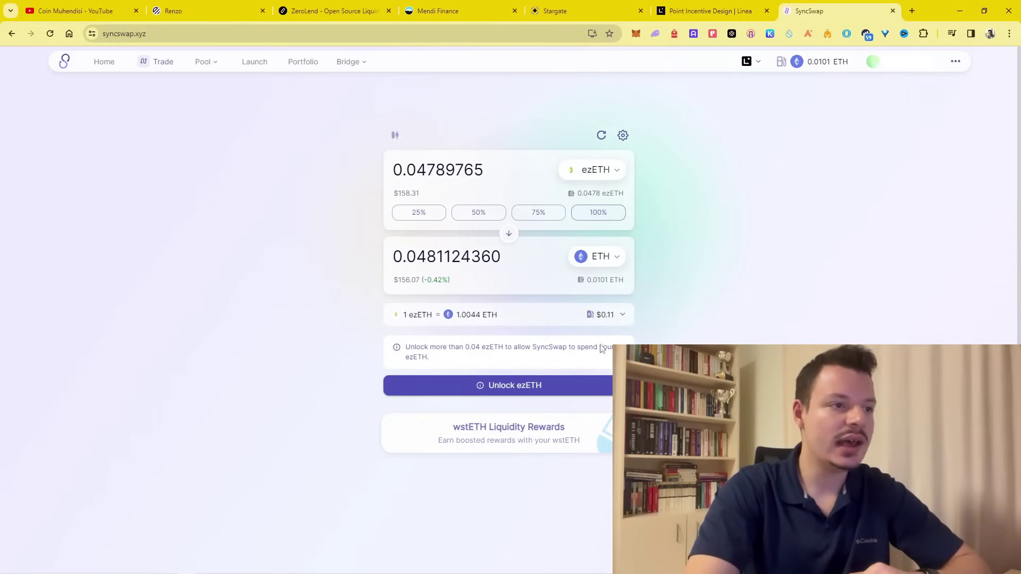
pyautogui.click(527, 385)
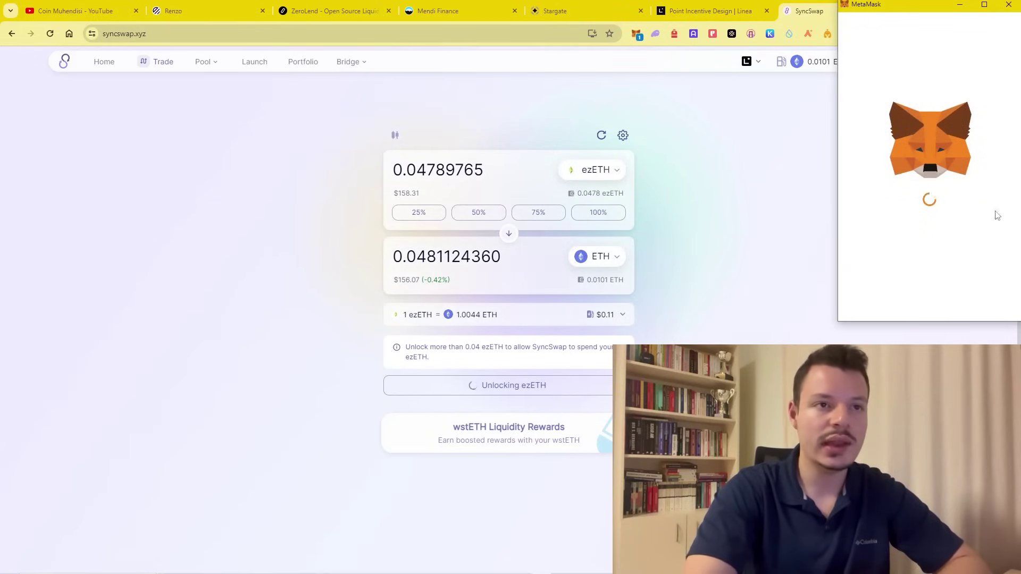
pyautogui.click(878, 312)
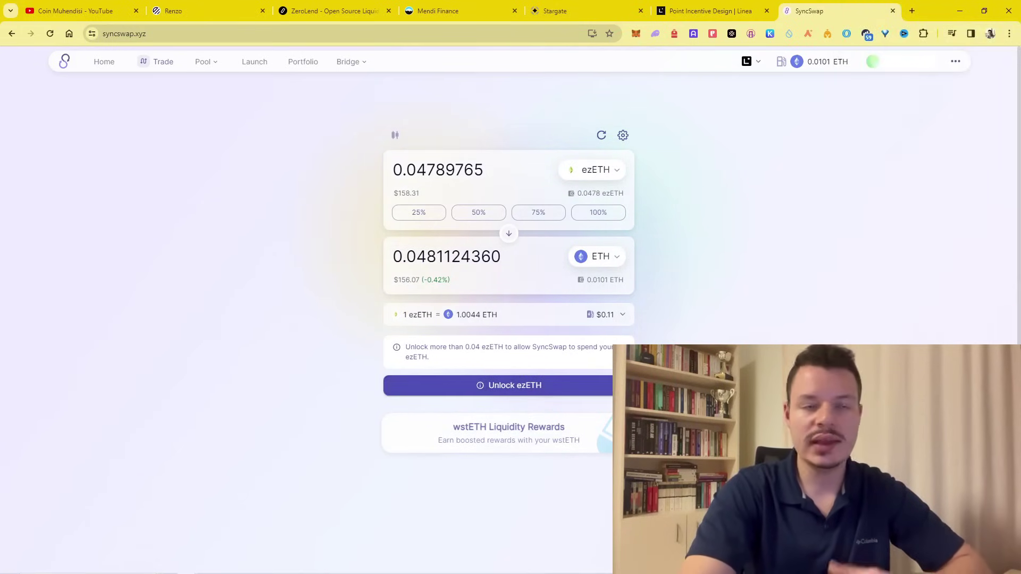
pyautogui.click(893, 10)
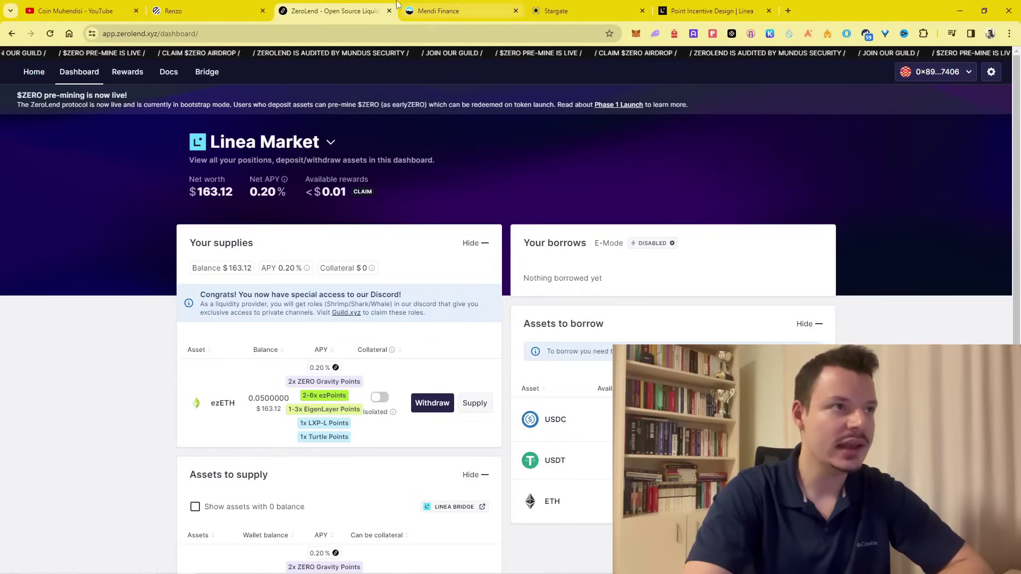
# - Open the ezETH market on Mendi Finance and examine its supply and withdraw forms
pyautogui.click(432, 6)
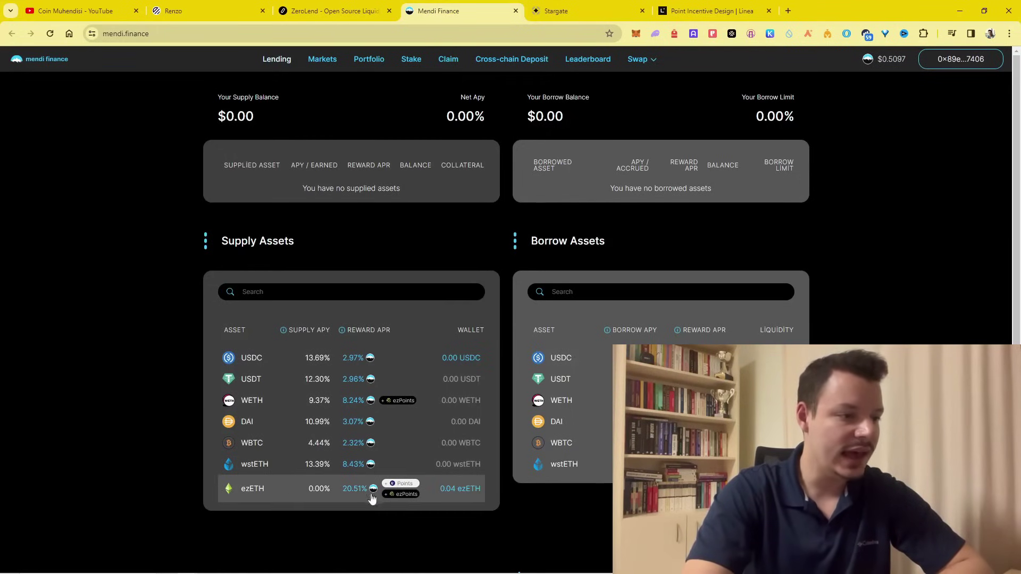
pyautogui.click(281, 490)
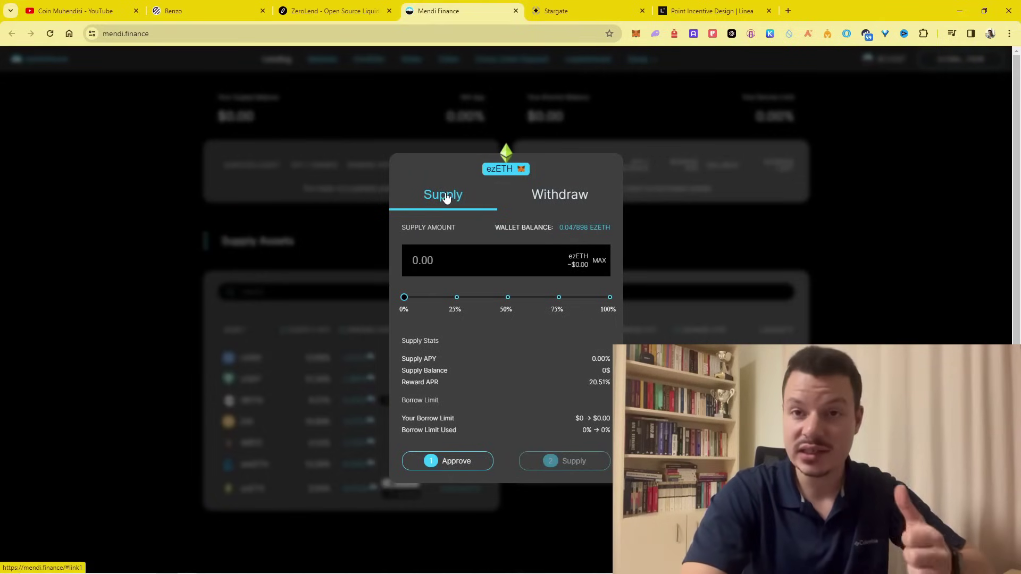
pyautogui.click(562, 197)
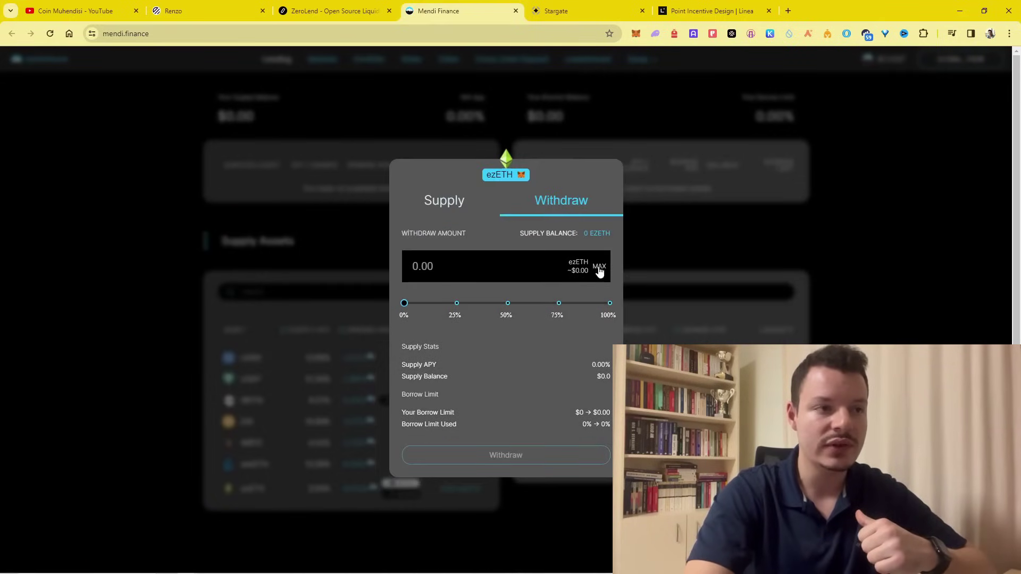